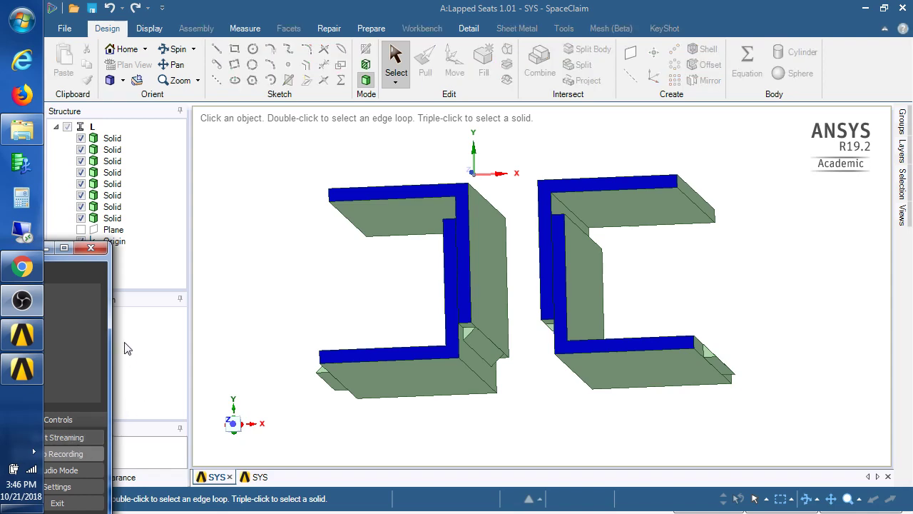
# Switch to Chrome to examine the annotated seat weld sketch with the rod and fillet weld requirements, and return to SpaceClaim.
pyautogui.moveTo(22, 266)
pyautogui.click(147, 274)
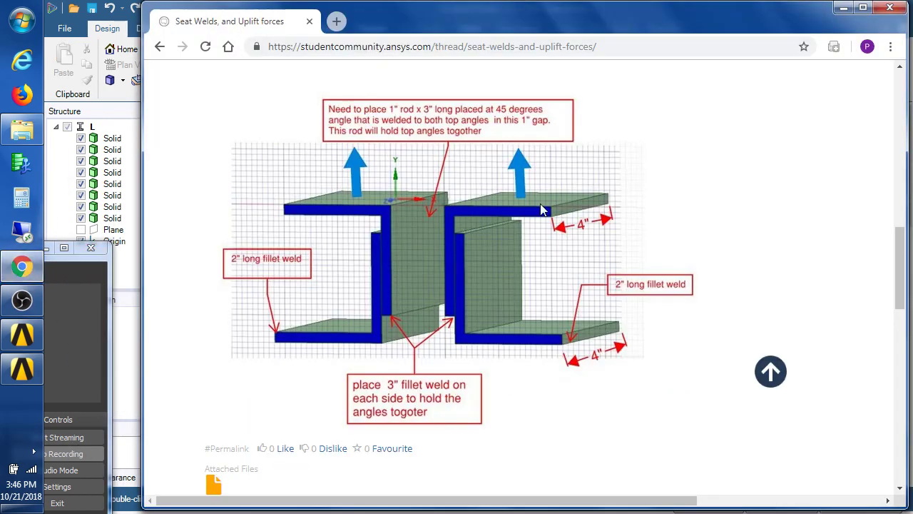
pyautogui.moveTo(899, 280)
pyautogui.mouseDown()
pyautogui.moveTo(899, 116)
pyautogui.moveTo(908, 282)
pyautogui.mouseUp()
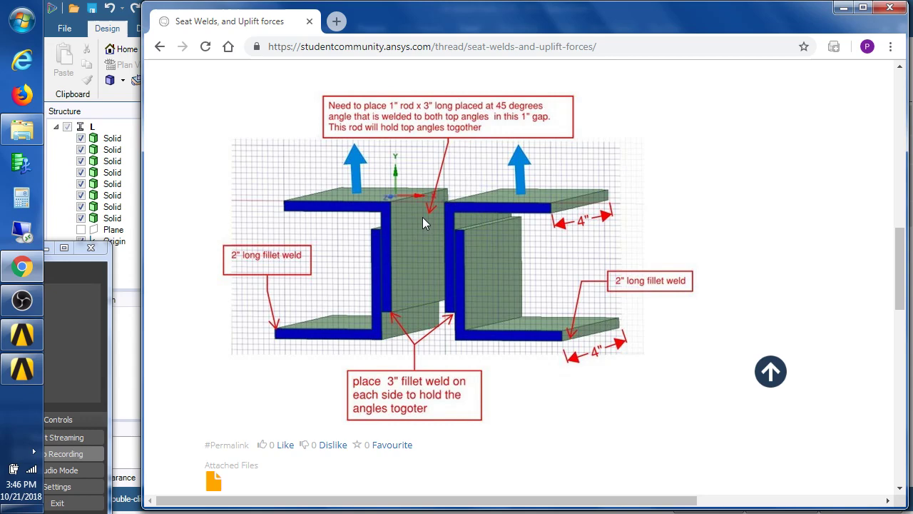
pyautogui.click(137, 328)
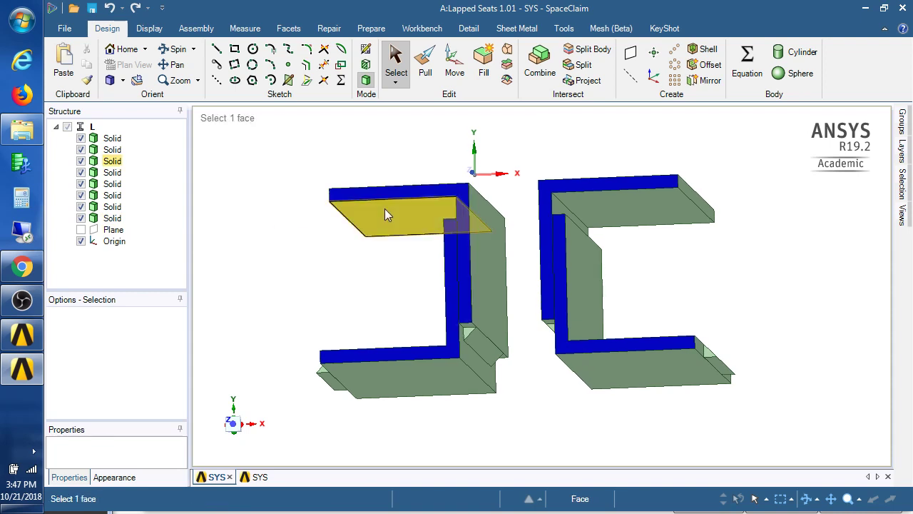
# Create a plane midway between the two facing vertical faces of the upper angles.
pyautogui.moveTo(342, 276); pyautogui.dragTo(343, 278, button='middle')
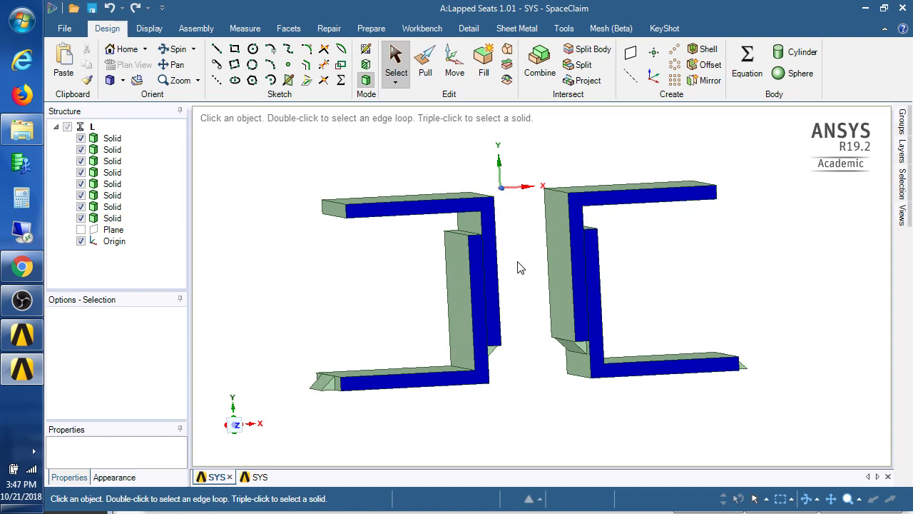
pyautogui.moveTo(518, 262); pyautogui.dragTo(510, 241, button='middle')
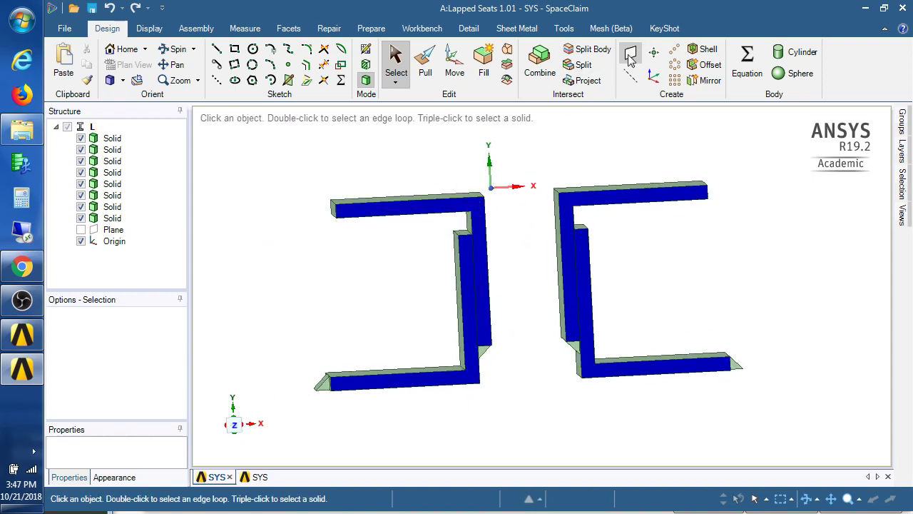
pyautogui.click(465, 261)
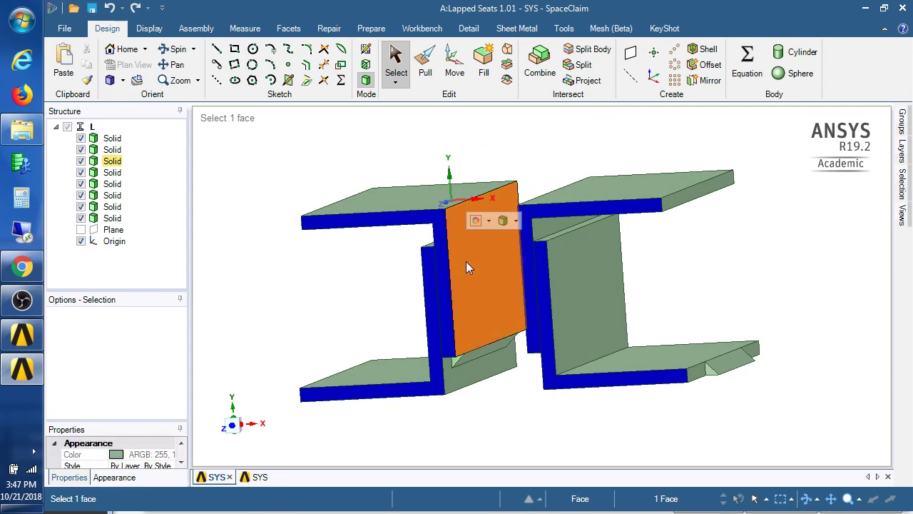
pyautogui.moveTo(491, 298); pyautogui.dragTo(554, 363, button='middle')
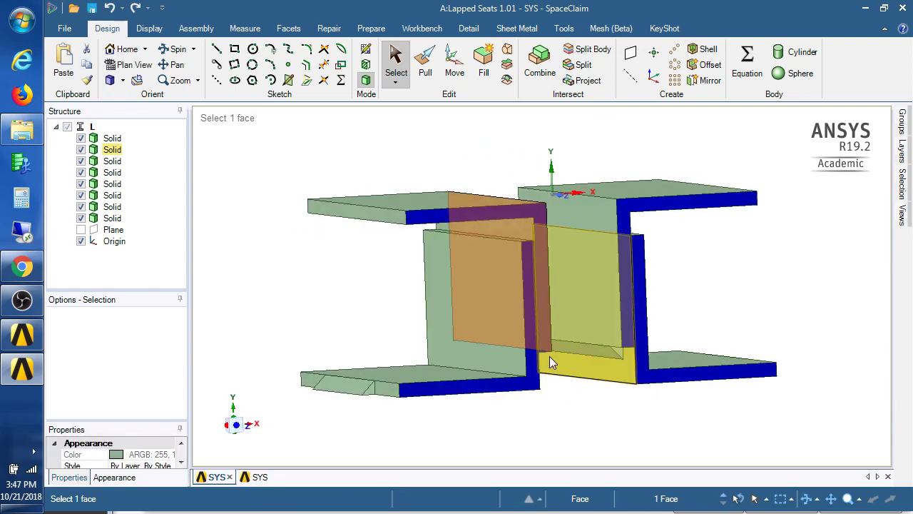
pyautogui.keyDown('ctrl'); pyautogui.click(589, 318); pyautogui.keyUp('ctrl')
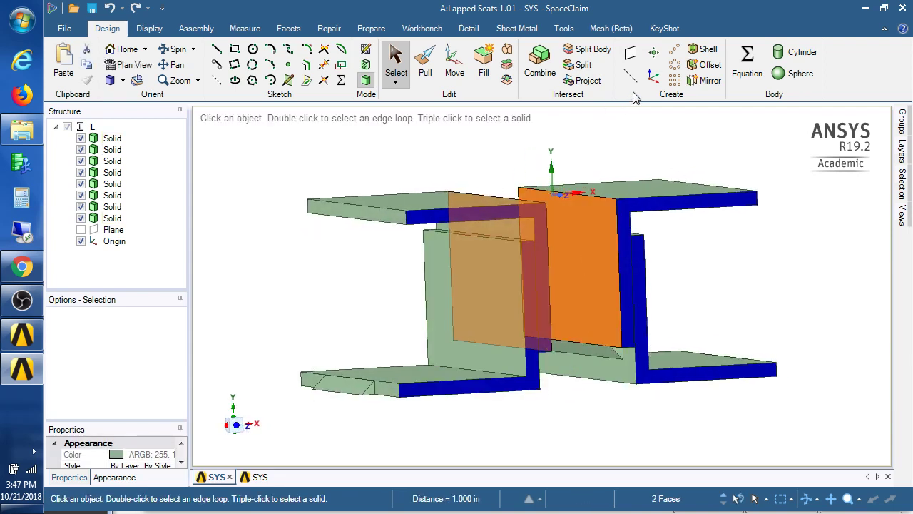
pyautogui.click(630, 57)
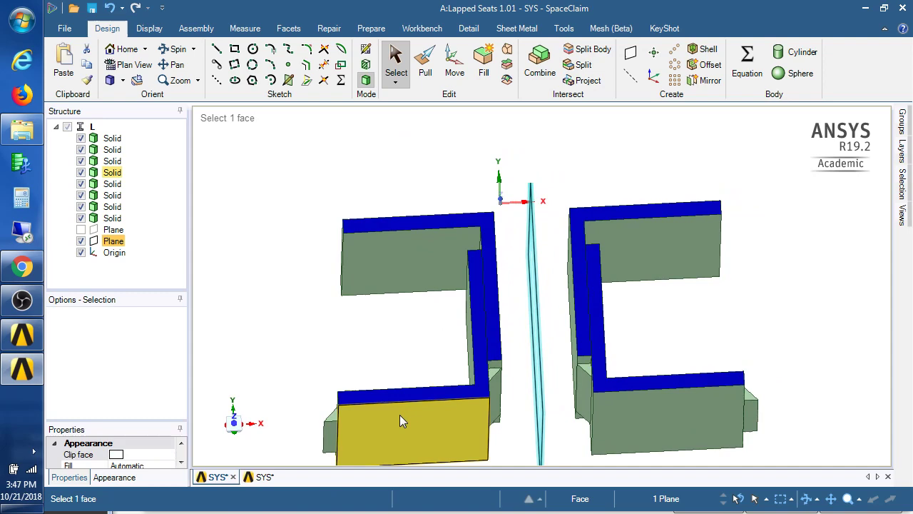
# On the underside of a lower angle's horizontal leg, sketch a 1 in diameter circle centred on the mid-plane in the gap.
pyautogui.click(400, 421)
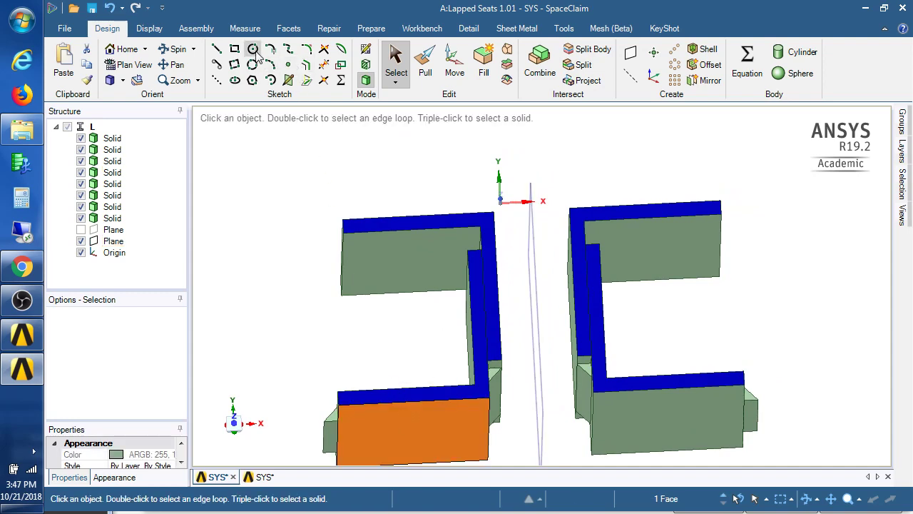
pyautogui.click(365, 51)
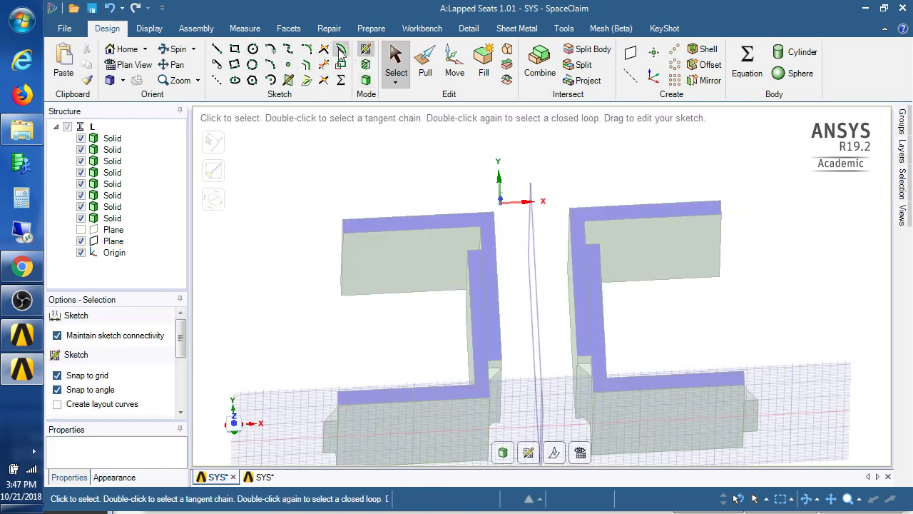
pyautogui.click(253, 50)
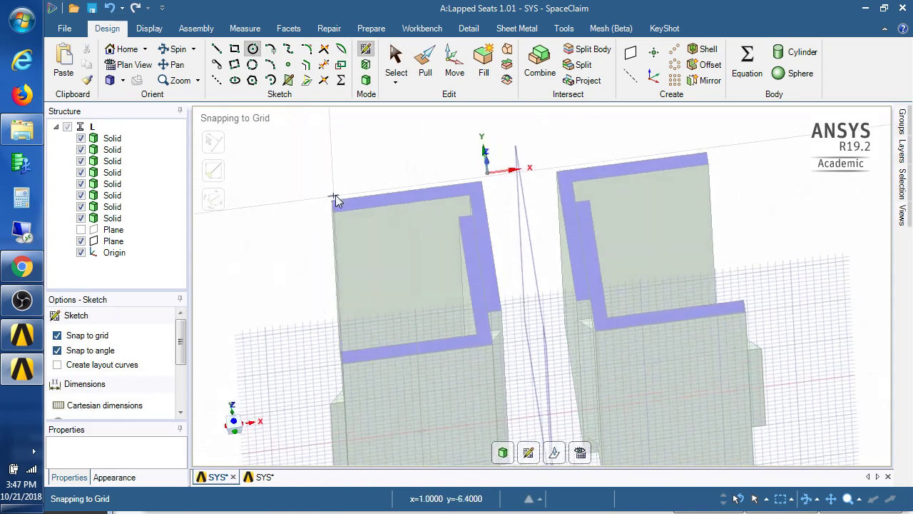
pyautogui.click(581, 454)
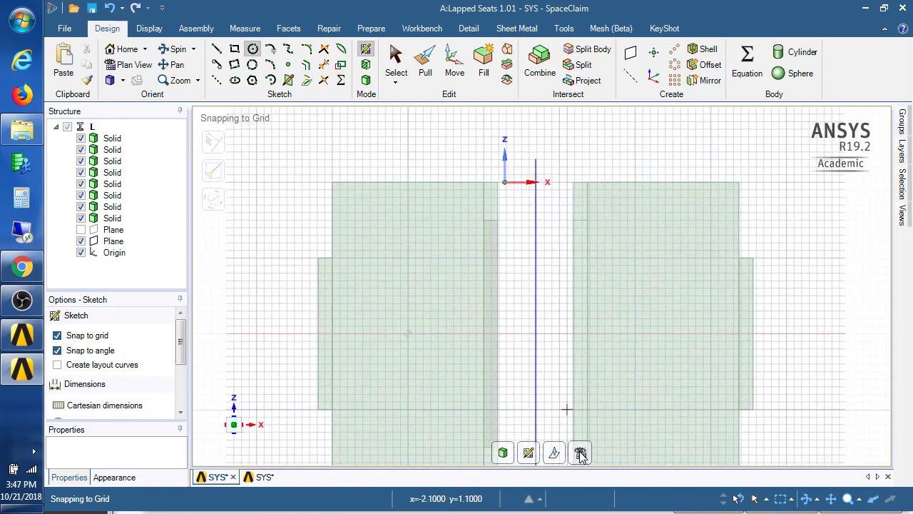
pyautogui.click(536, 349)
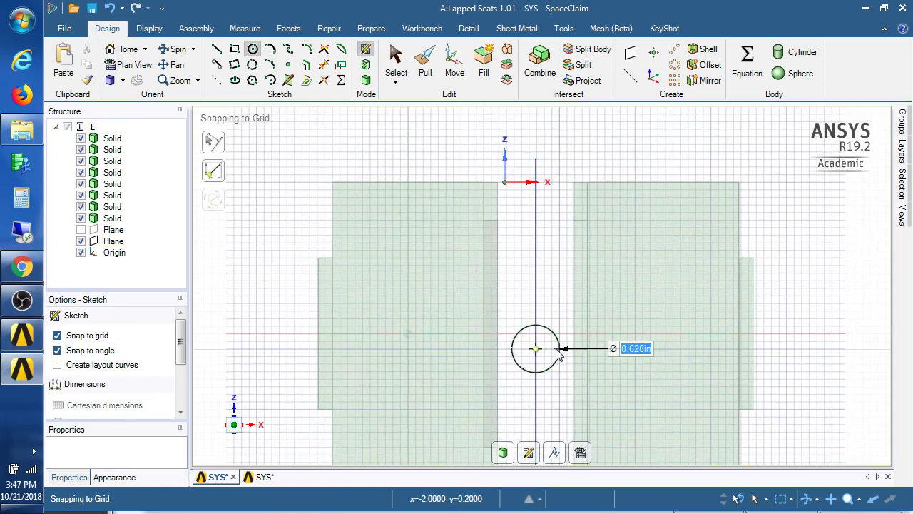
pyautogui.write('1')
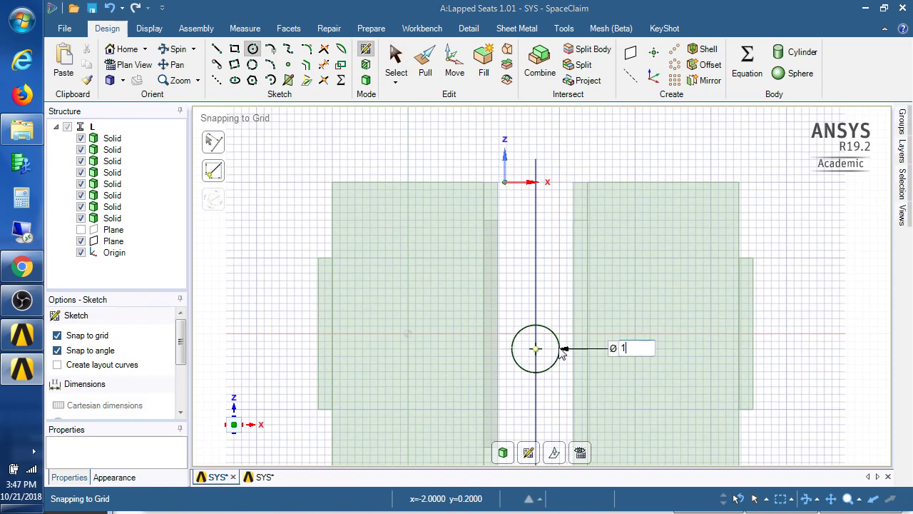
pyautogui.press('Return')
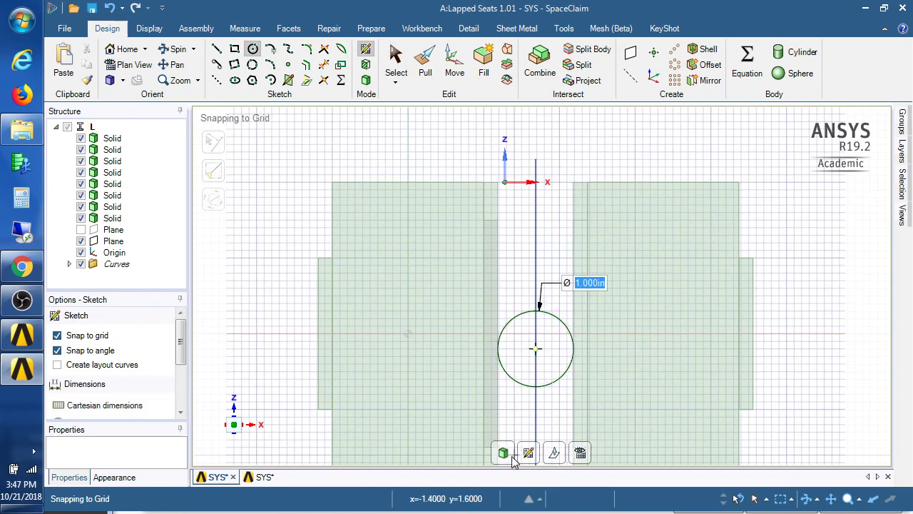
# Return to 3D and pull the circular face upward 3 in to form the rod between the angles.
pyautogui.click(506, 456)
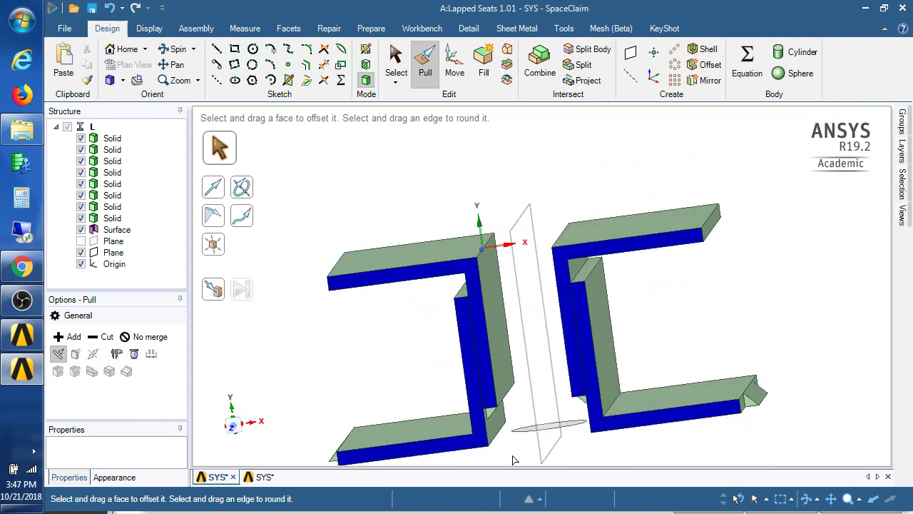
pyautogui.click(548, 421)
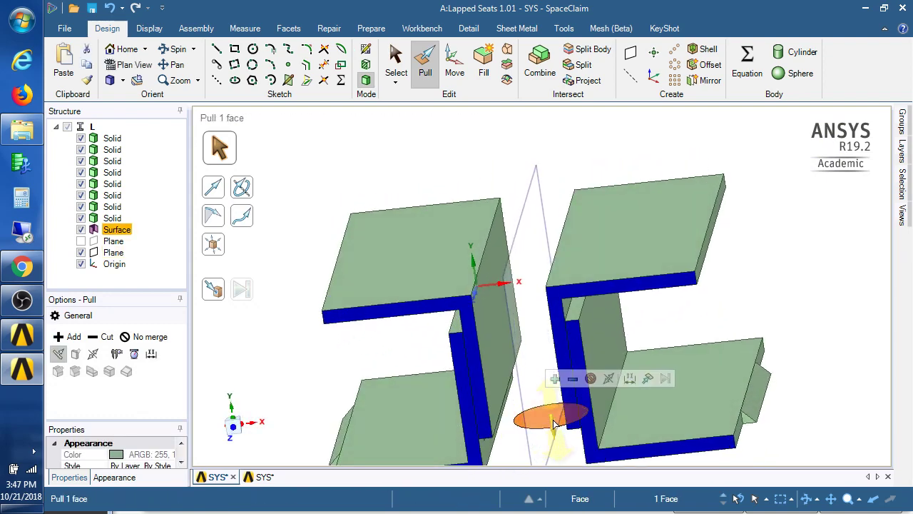
pyautogui.moveTo(559, 303); pyautogui.dragTo(544, 271)
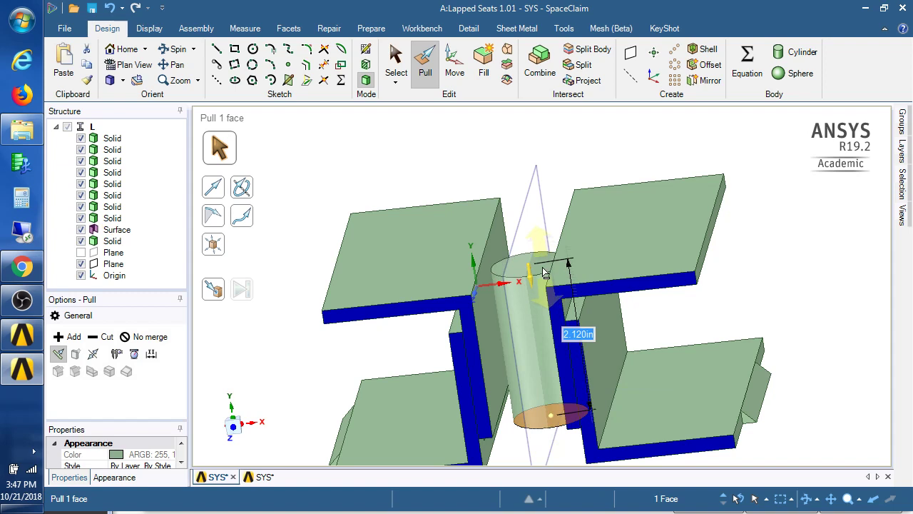
pyautogui.write('3')
pyautogui.press('Return')
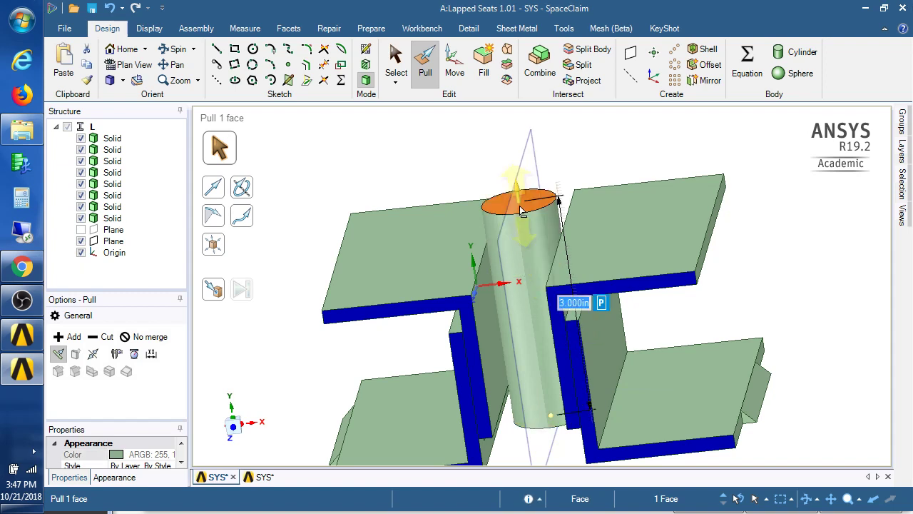
pyautogui.press('Escape')
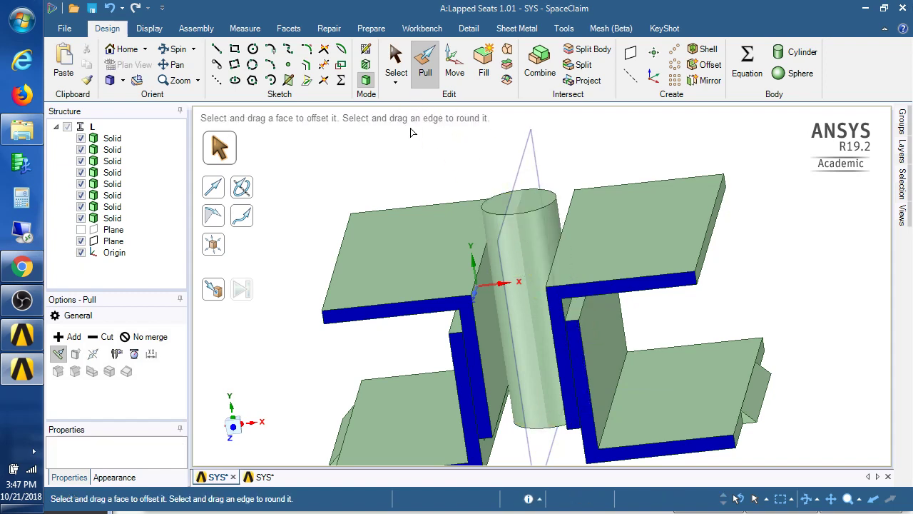
# Hide the mid-plane between the angles.
pyautogui.click(396, 59)
pyautogui.click(89, 241)
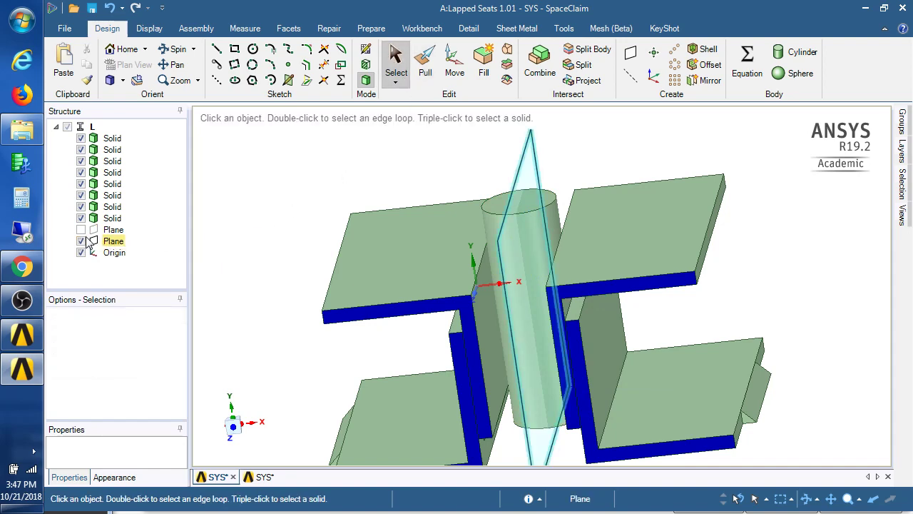
pyautogui.click(81, 241)
# Rotate the rod body by -45 degrees about the X axis so it lies inclined in the gap between the angles.
pyautogui.moveTo(270, 278); pyautogui.dragTo(480, 201, button='middle')
pyautogui.click(490, 227)
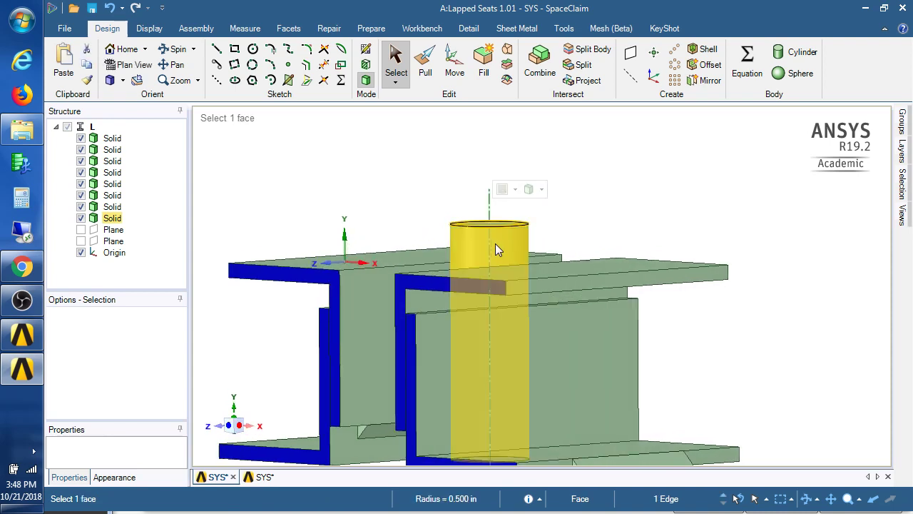
pyautogui.tripleClick(494, 239)
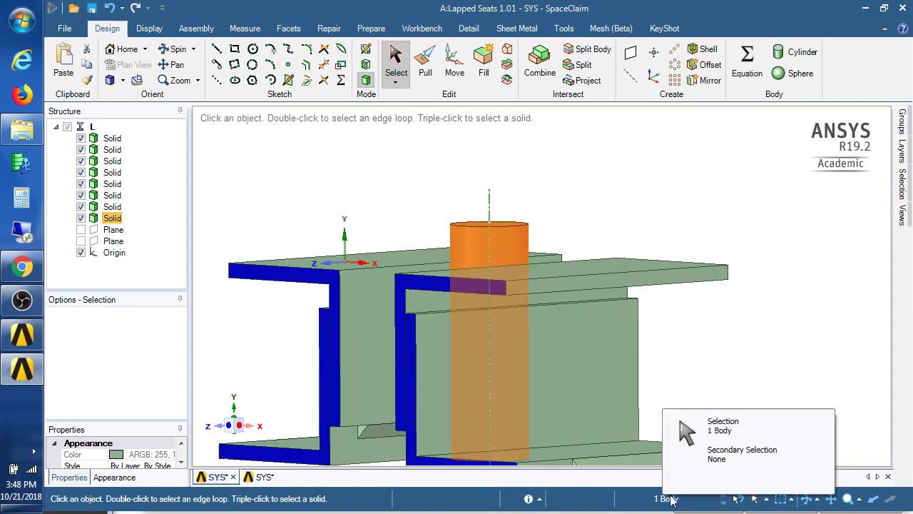
pyautogui.click(454, 62)
pyautogui.moveTo(420, 239); pyautogui.dragTo(482, 325, button='middle')
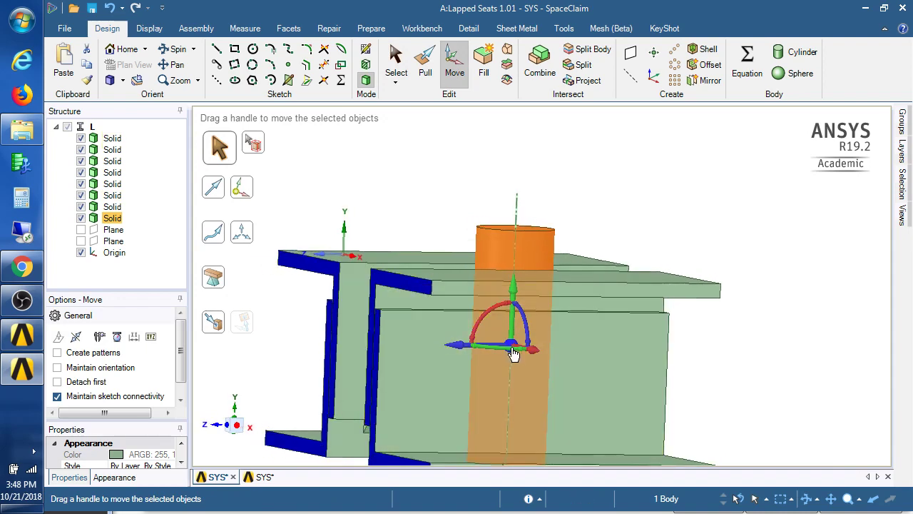
pyautogui.moveTo(479, 325); pyautogui.dragTo(505, 295)
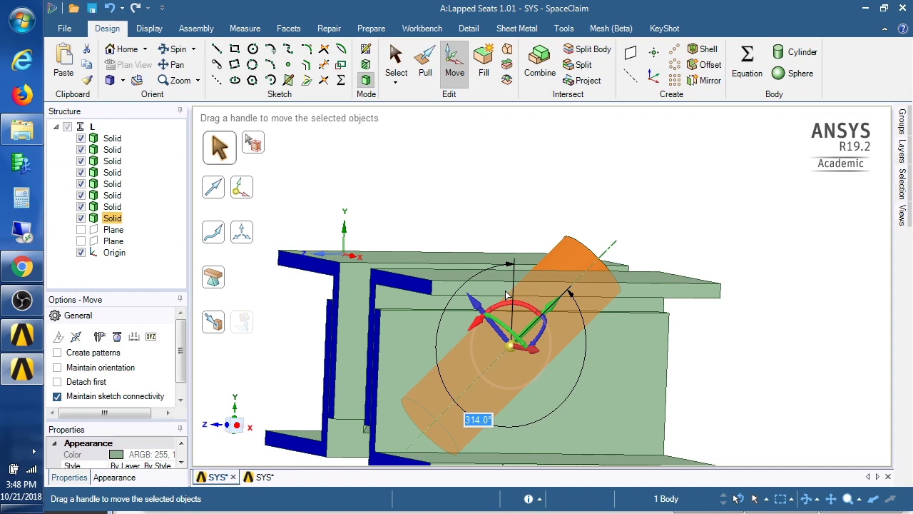
pyautogui.press('BackSpace')
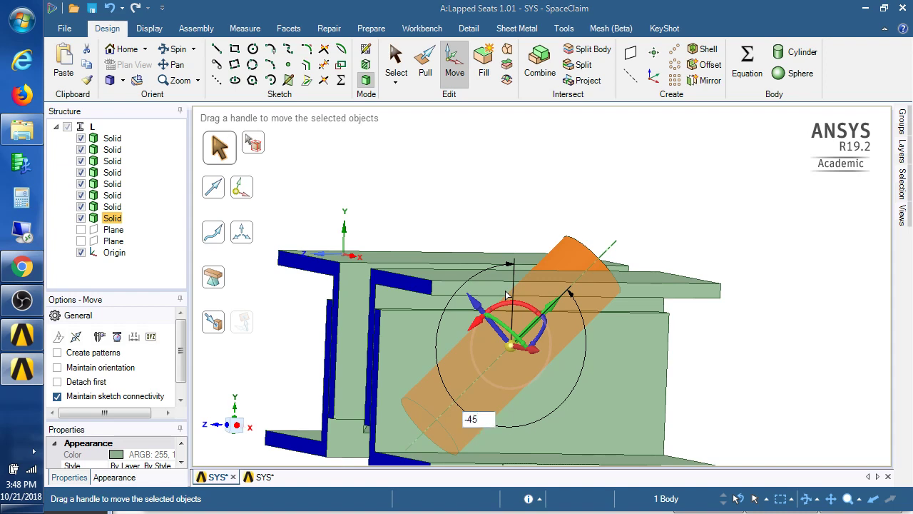
pyautogui.write('-45')
pyautogui.press('Return')
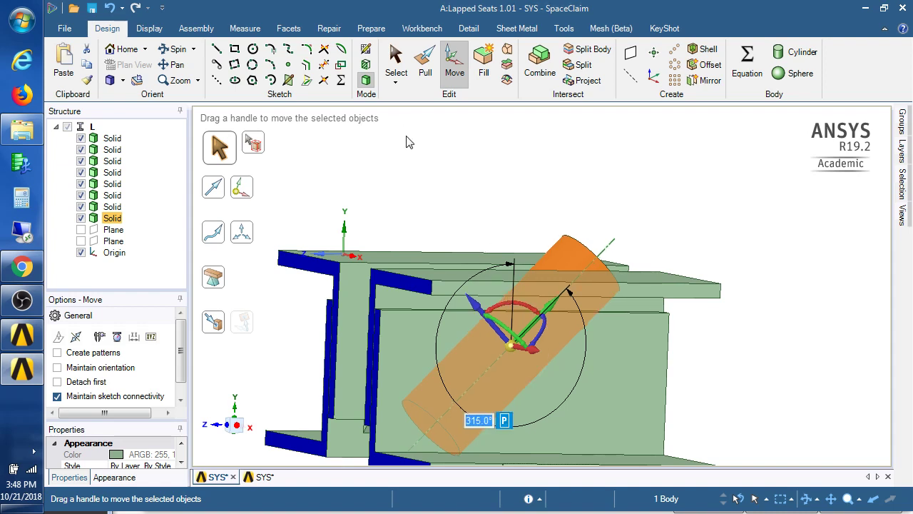
pyautogui.click(407, 142)
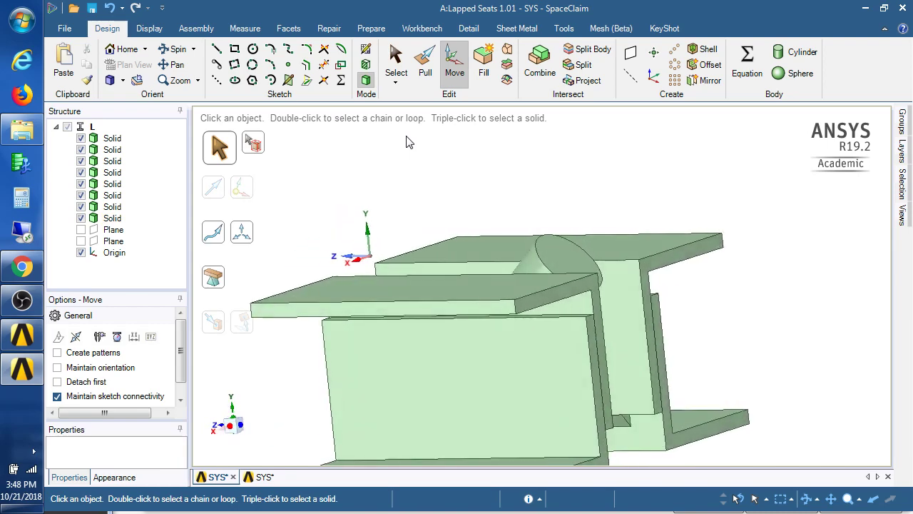
# Examine the inclined rod from several directions, checking where its side and ends meet the faces and edges of the upper angles.
pyautogui.press('Left')
pyautogui.press('Left')
pyautogui.press('Left')
pyautogui.press('Left')
pyautogui.press('Left')
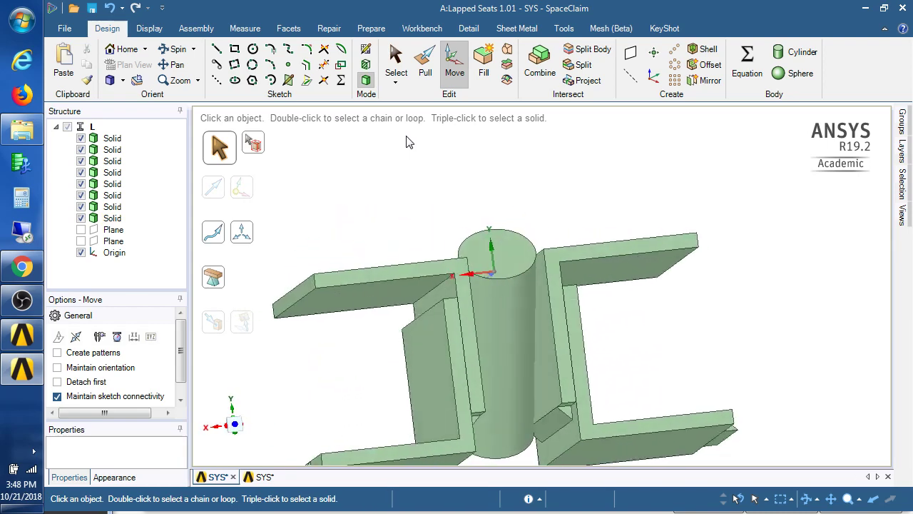
pyautogui.click(499, 279)
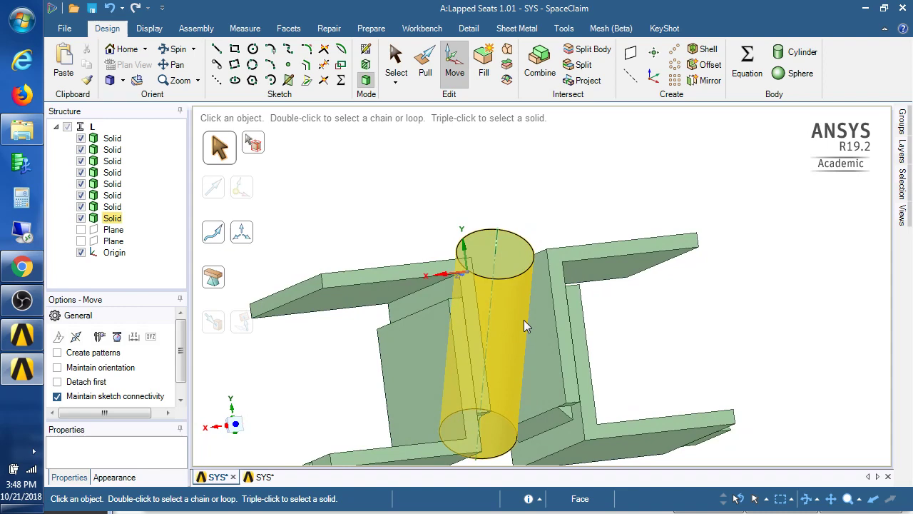
pyautogui.press('Up')
pyautogui.press('Up')
pyautogui.press('Up')
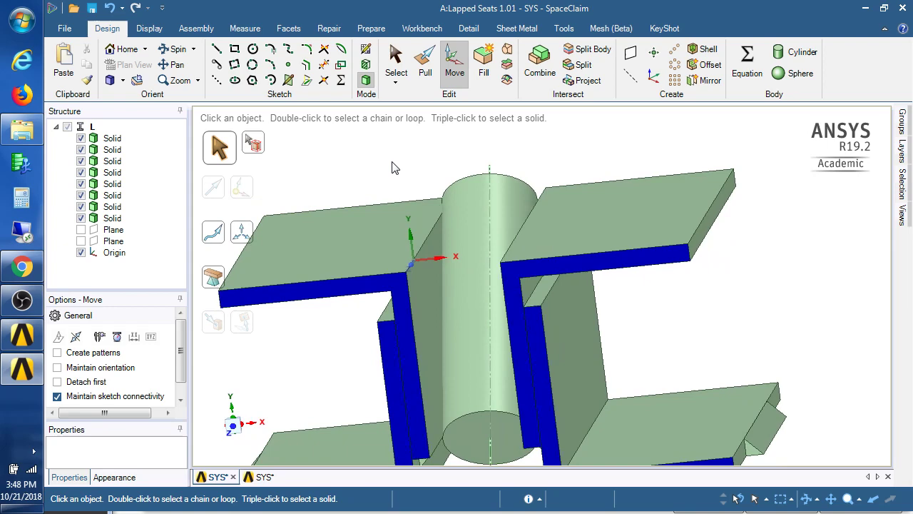
pyautogui.click(445, 226)
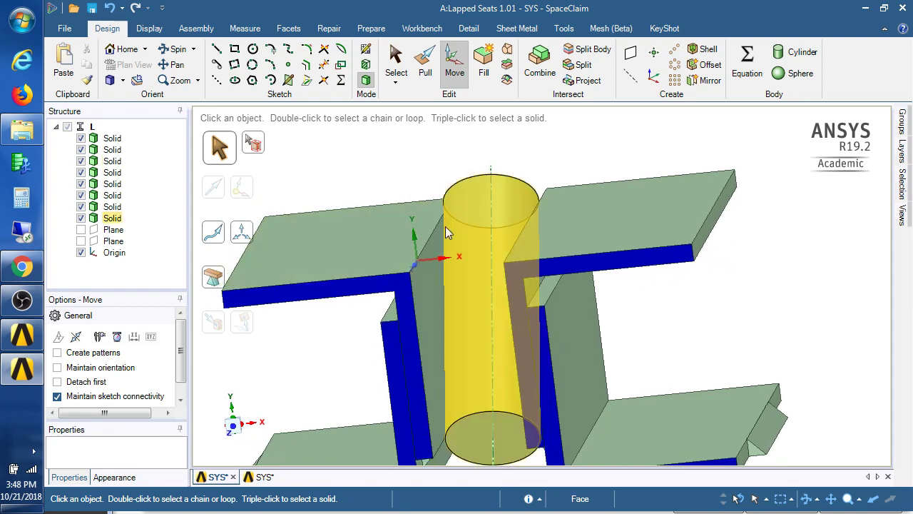
pyautogui.click(442, 225)
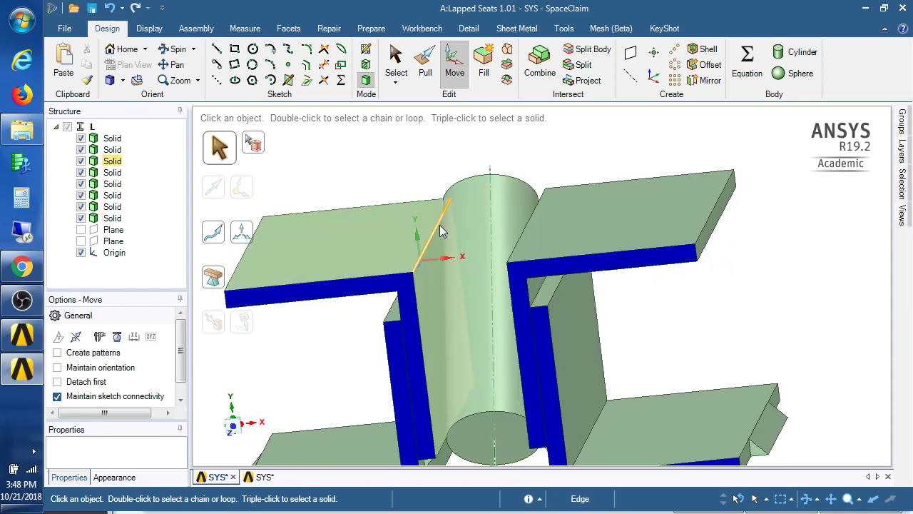
pyautogui.moveTo(397, 170); pyautogui.dragTo(419, 179, button='middle')
pyautogui.moveTo(553, 261); pyautogui.dragTo(544, 274, button='middle')
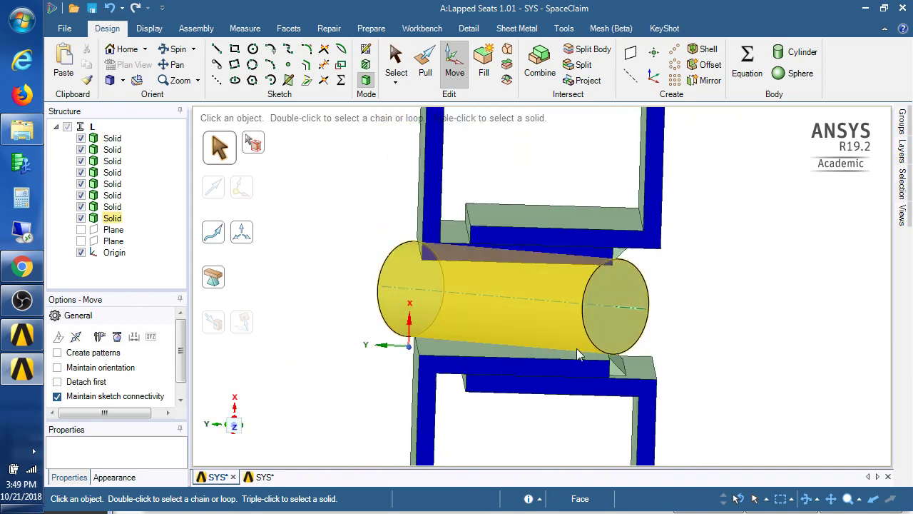
# Pull the rod's end face nearest the lapped angle legs inward 0.25 in to shorten that end.
pyautogui.click(621, 323)
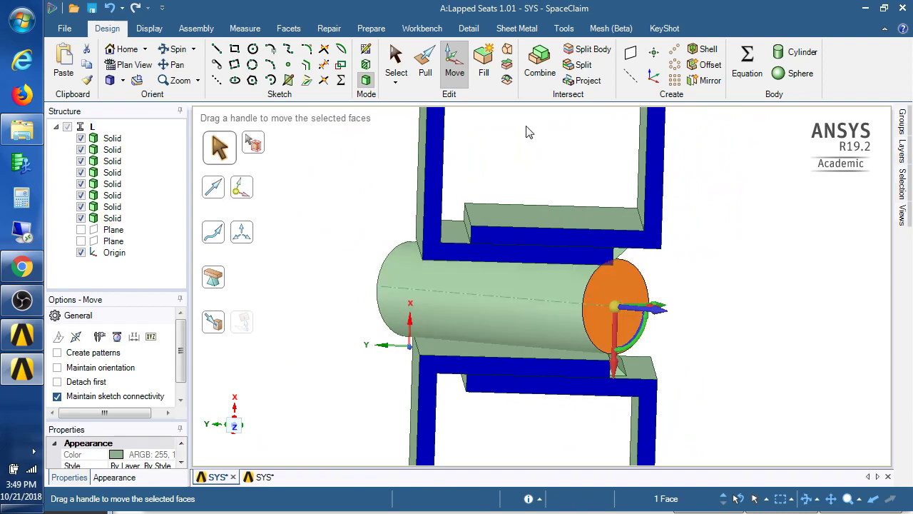
pyautogui.moveTo(529, 132); pyautogui.dragTo(588, 200, button='middle')
pyautogui.click(430, 65)
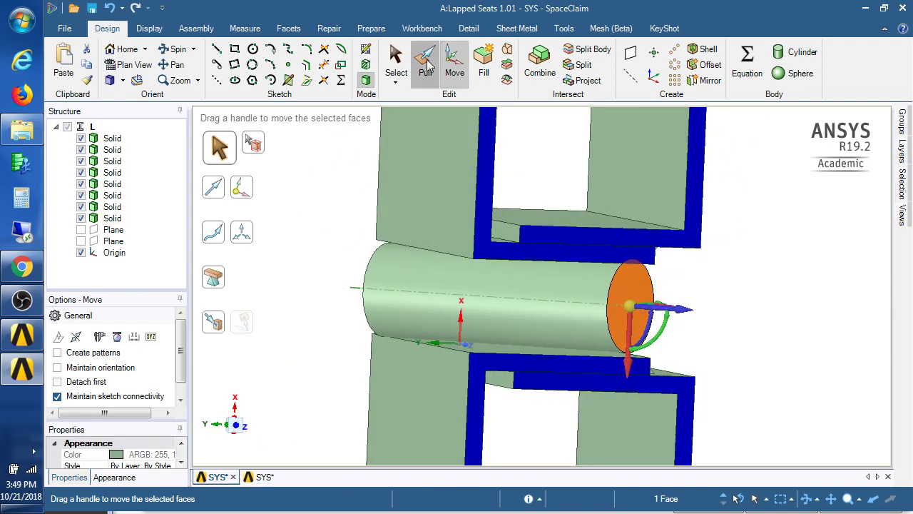
pyautogui.click(426, 65)
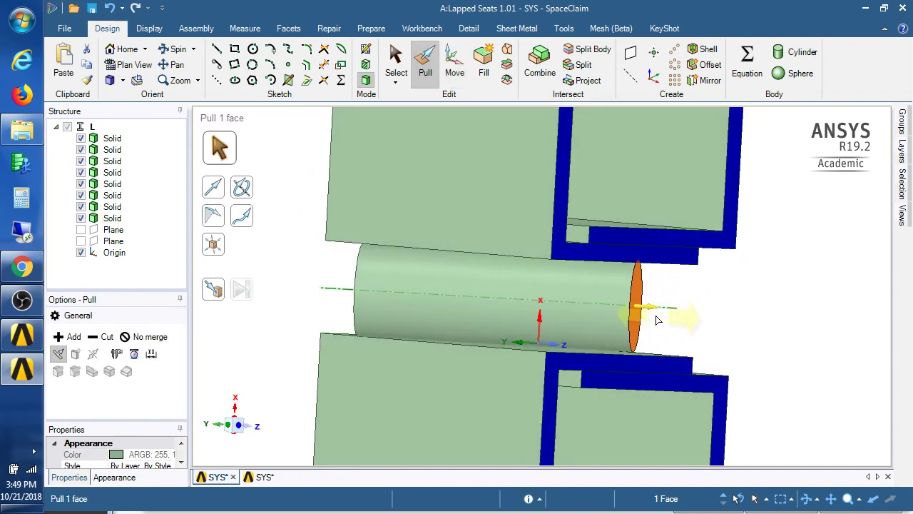
pyautogui.moveTo(648, 310); pyautogui.dragTo(617, 312)
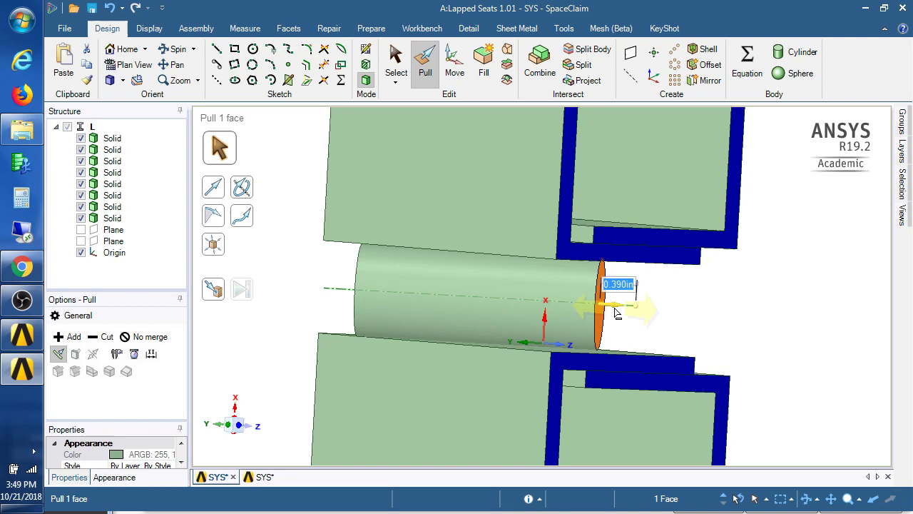
pyautogui.press('BackSpace')
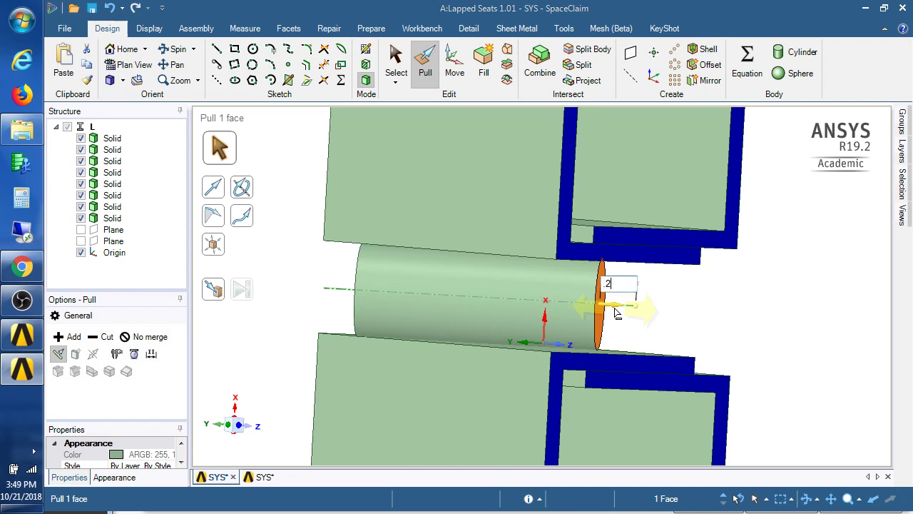
pyautogui.press('Return')
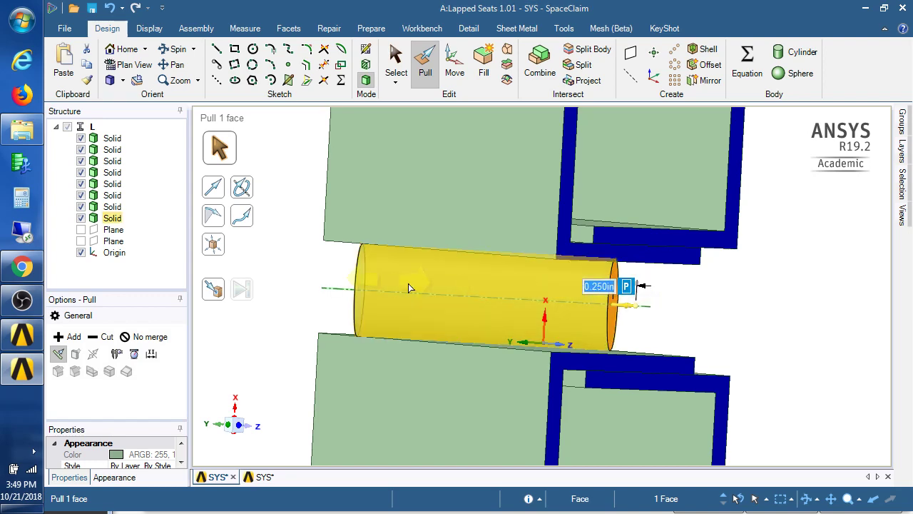
# Pull the rod's opposite end face inward 0.25 in to shorten the other end.
pyautogui.moveTo(335, 288); pyautogui.dragTo(372, 301, button='middle')
pyautogui.click(373, 300)
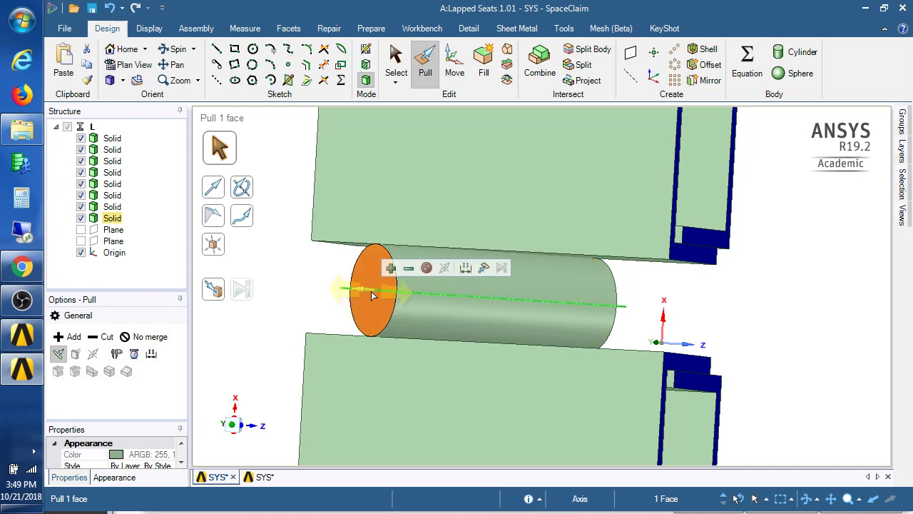
pyautogui.moveTo(362, 293); pyautogui.dragTo(387, 296)
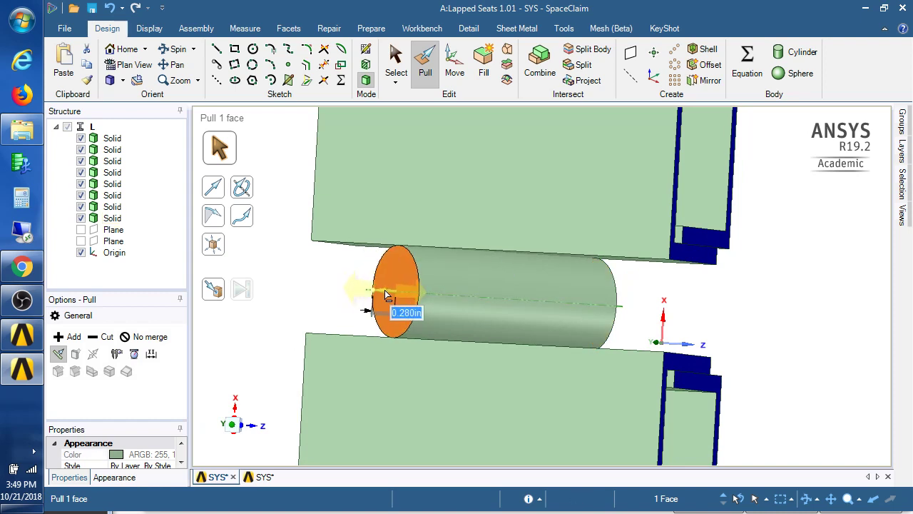
pyautogui.press('BackSpace')
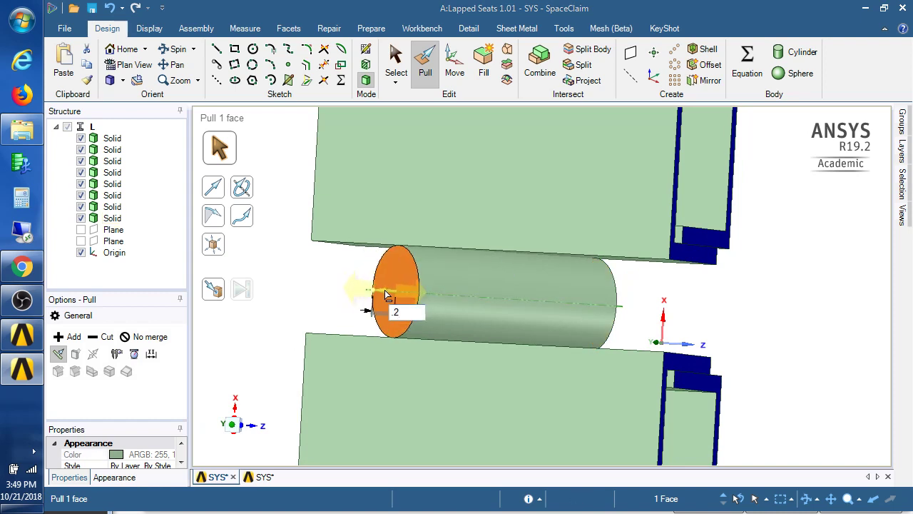
pyautogui.press('Return')
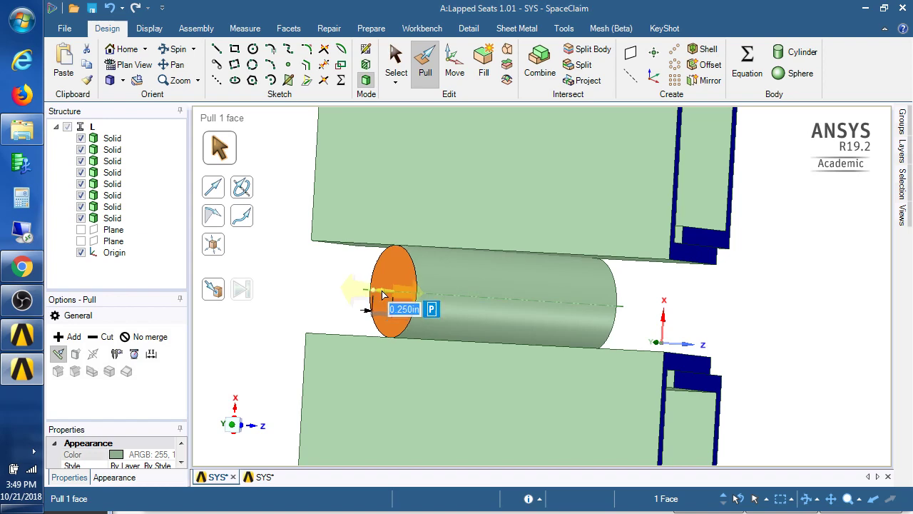
# Create a centre axis from the rod's cylindrical face.
pyautogui.moveTo(280, 297); pyautogui.dragTo(280, 298, button='middle')
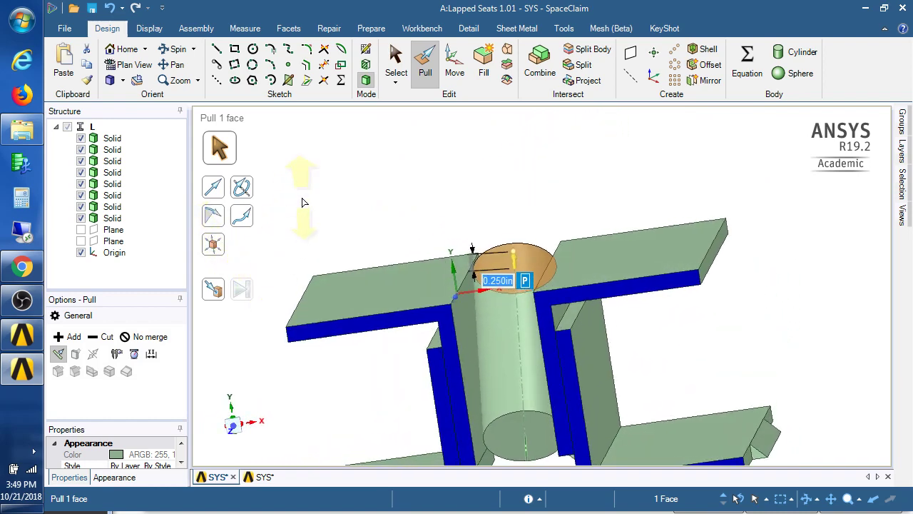
pyautogui.moveTo(302, 198); pyautogui.dragTo(233, 298, button='middle')
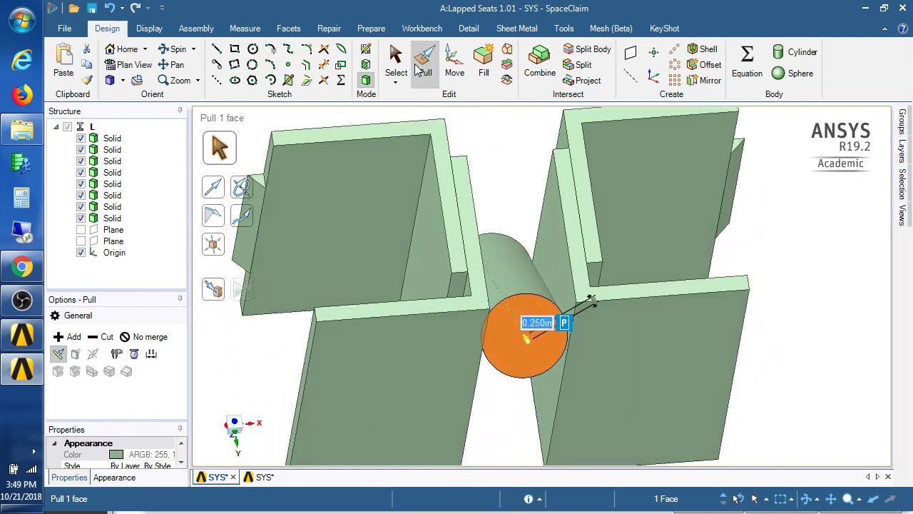
pyautogui.click(396, 61)
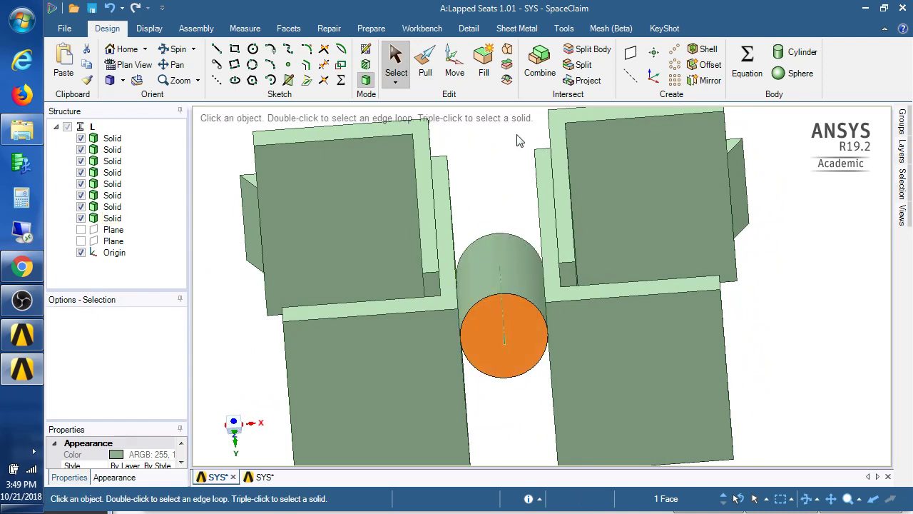
pyautogui.click(508, 254)
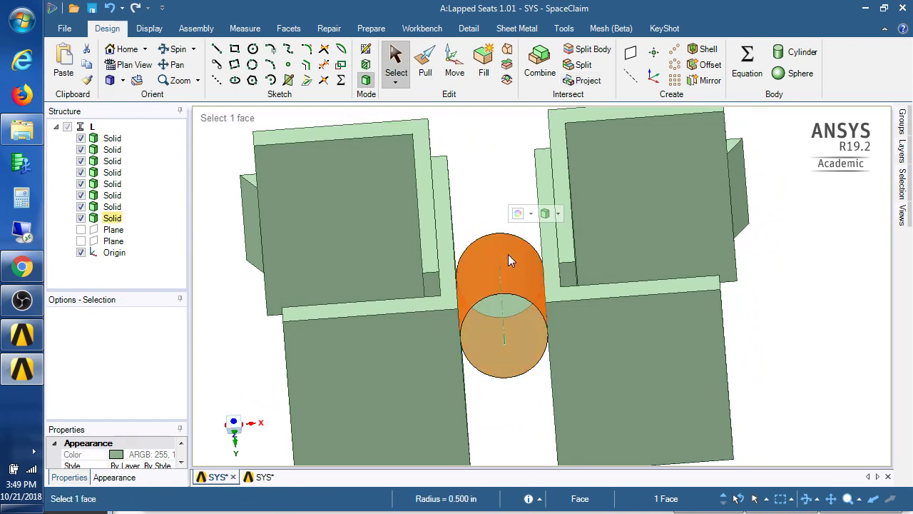
pyautogui.click(629, 77)
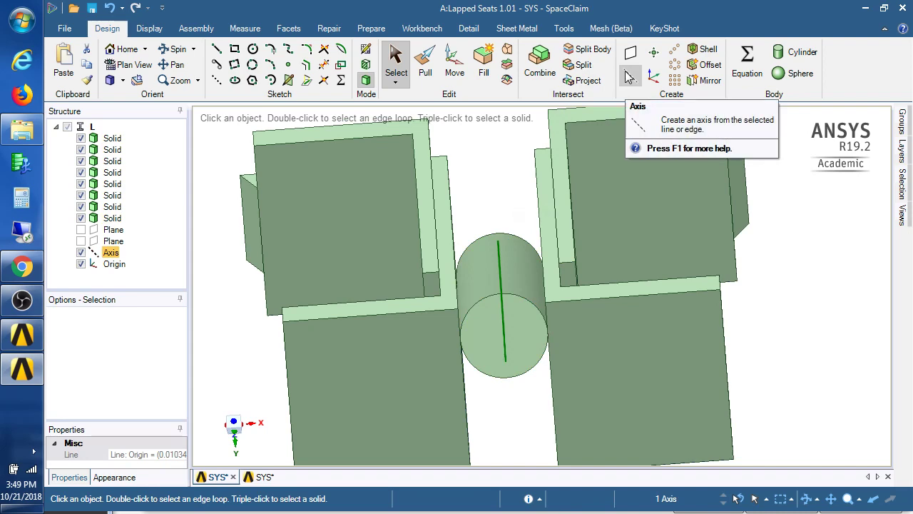
# Create a plane through the rod's centre axis.
pyautogui.moveTo(547, 207); pyautogui.dragTo(510, 301, button='middle')
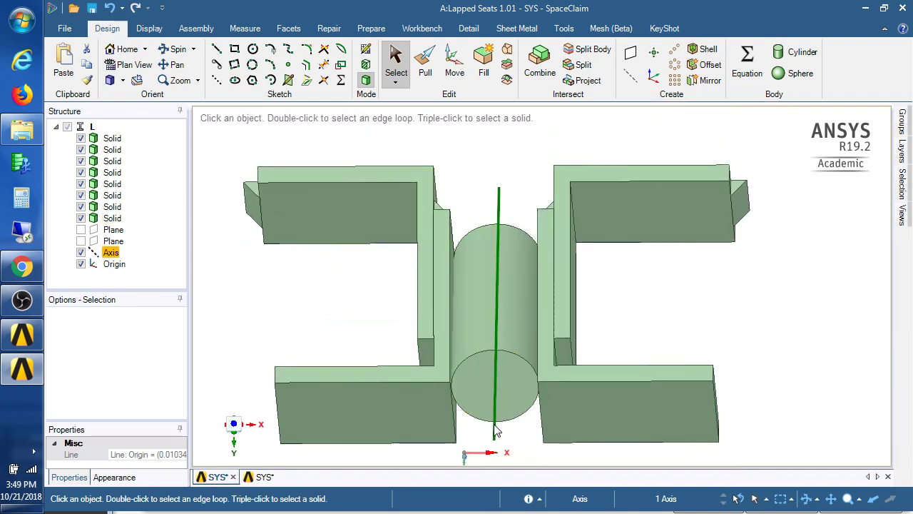
pyautogui.click(630, 53)
pyautogui.press('Up')
pyautogui.press('Up')
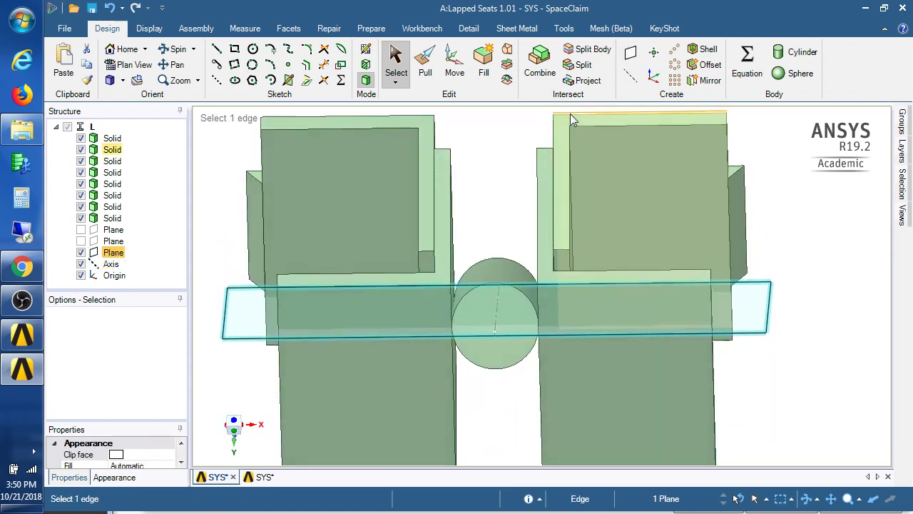
# Rotate the plane 30 degrees about the rod's centre axis.
pyautogui.moveTo(476, 197); pyautogui.dragTo(469, 207, button='middle')
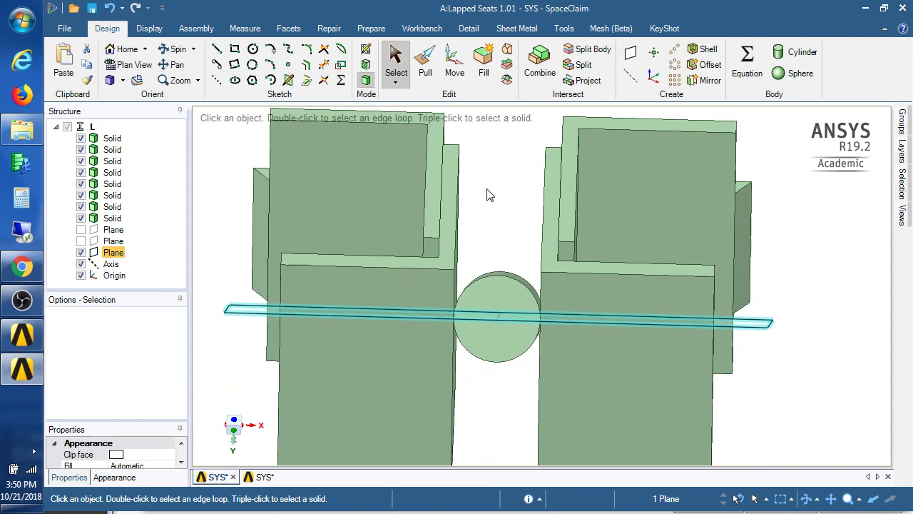
pyautogui.click(457, 73)
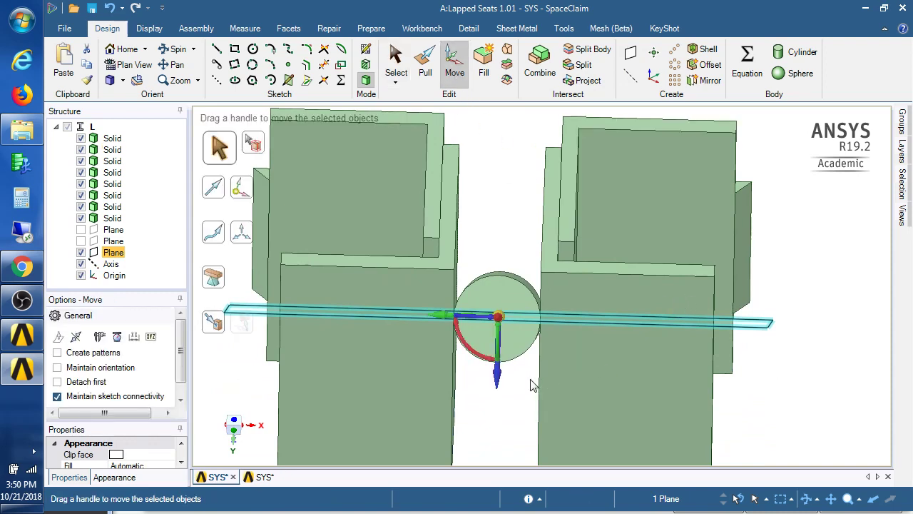
pyautogui.moveTo(476, 354); pyautogui.dragTo(489, 360)
pyautogui.write('3')
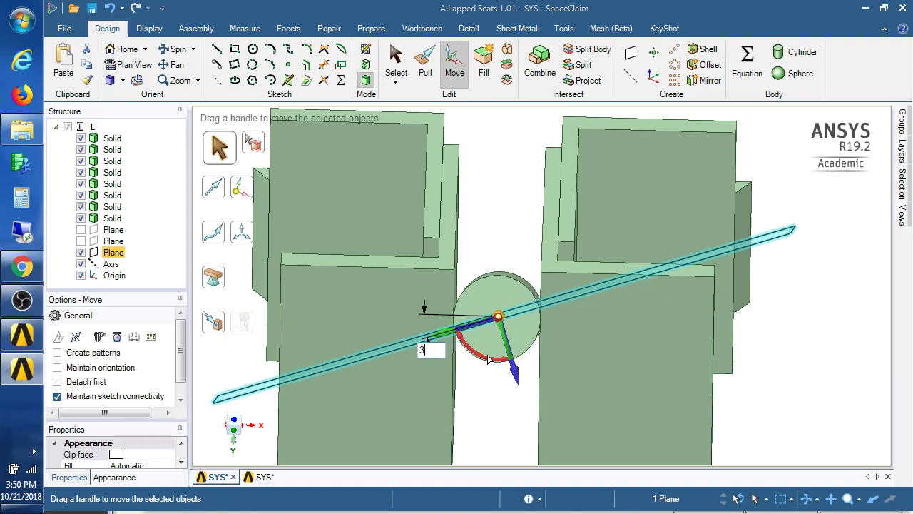
pyautogui.write('0')
pyautogui.press('Return')
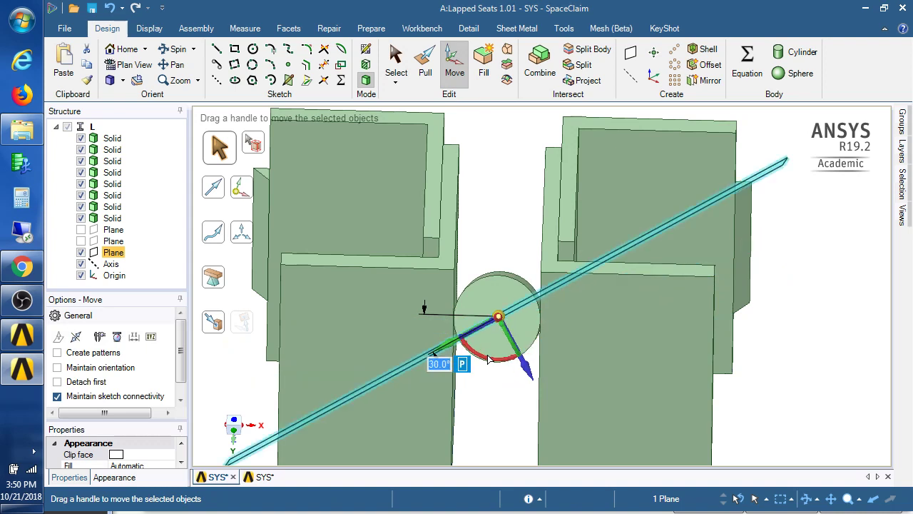
pyautogui.press('Escape')
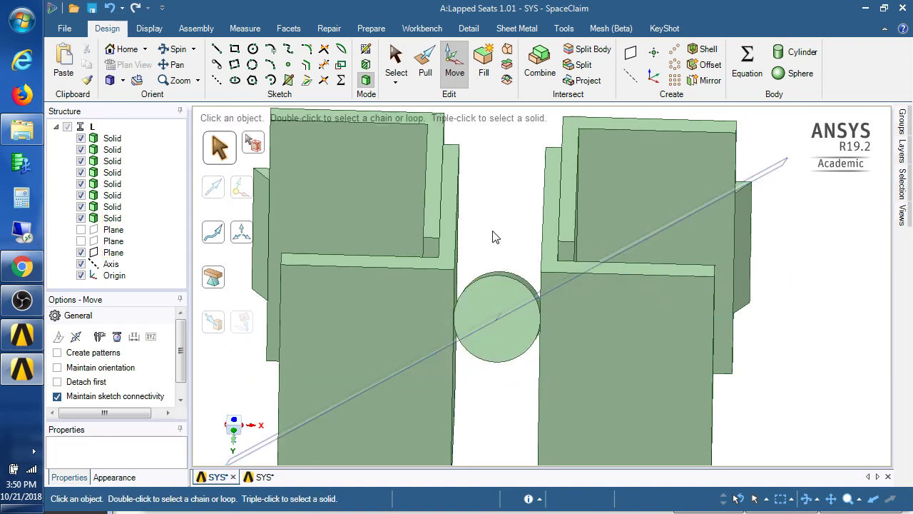
# Try to copy the inclined plane through the rod, rotating the copy by -60 degrees.
pyautogui.click(784, 180)
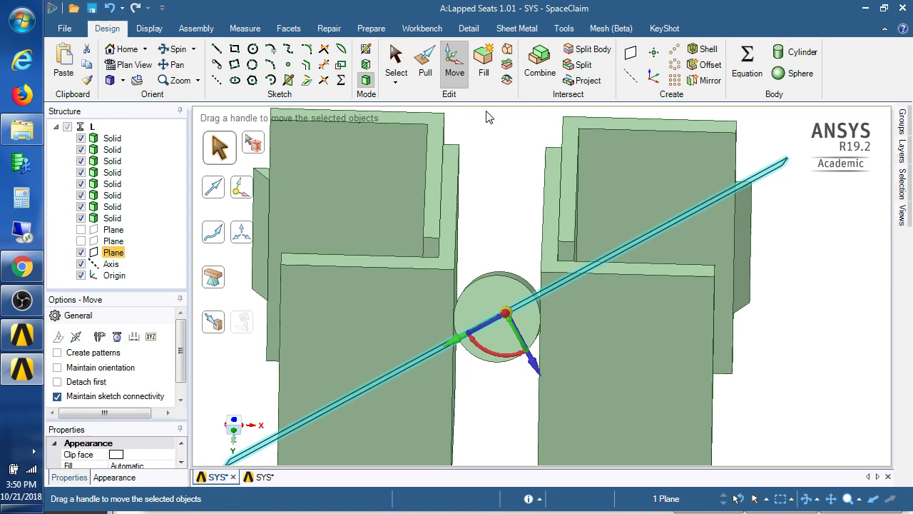
pyautogui.press('ctrl')
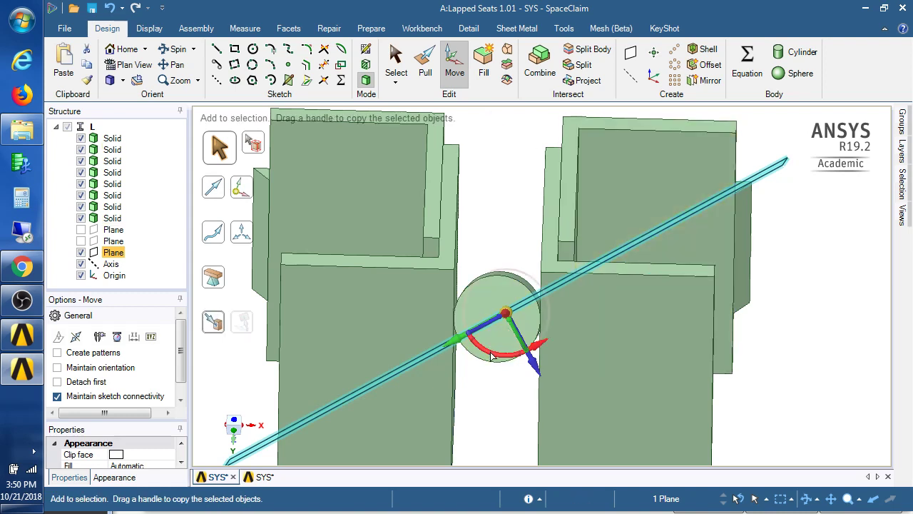
pyautogui.keyDown('ctrl'); pyautogui.moveTo(491, 356); pyautogui.dragTo(471, 331); pyautogui.keyUp('ctrl')
pyautogui.press('BackSpace')
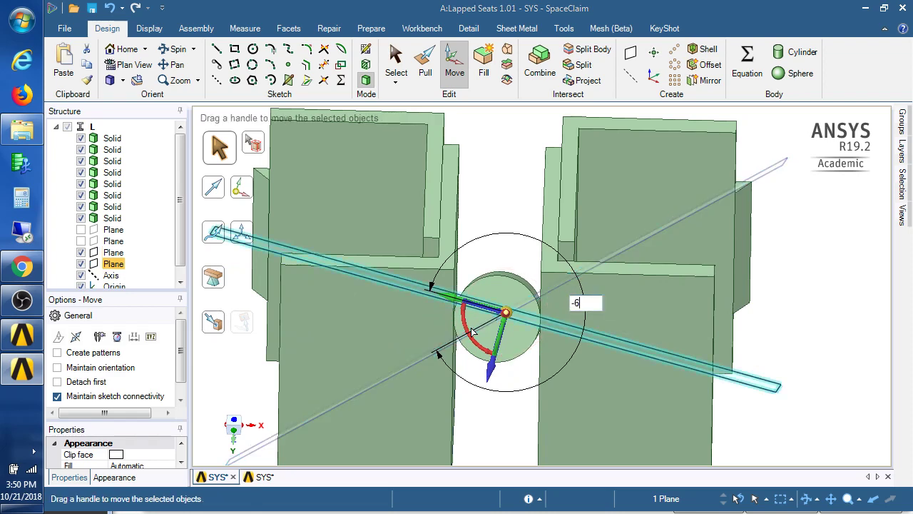
pyautogui.press('Return')
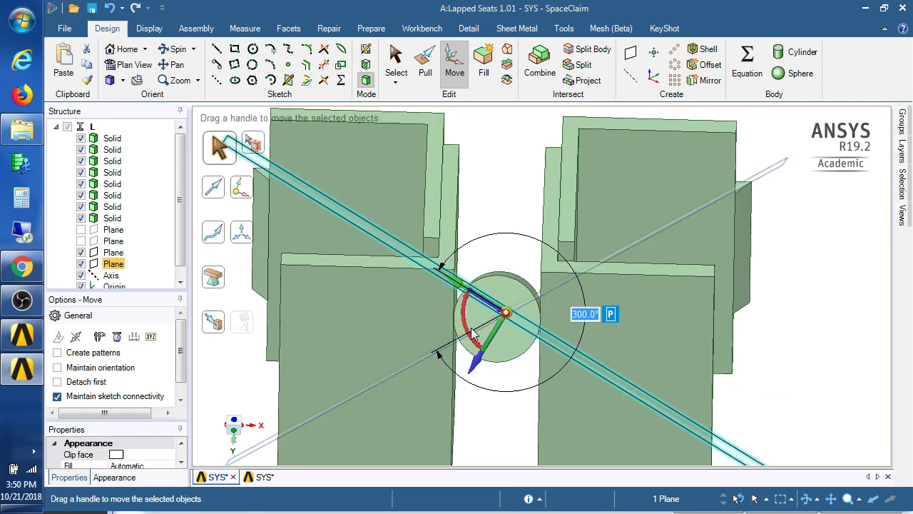
# Delete the rotated copy of the plane, keeping the original inclined one.
pyautogui.click(825, 364)
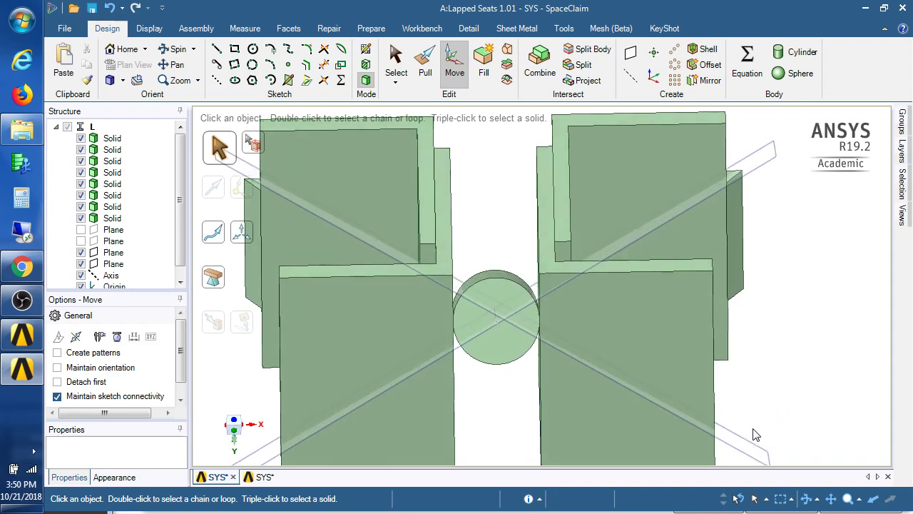
pyautogui.click(749, 457)
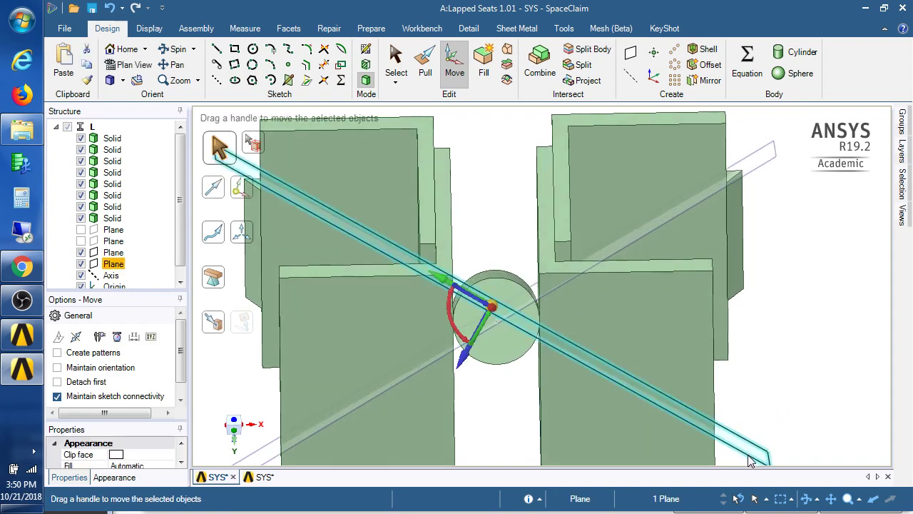
pyautogui.press('Delete')
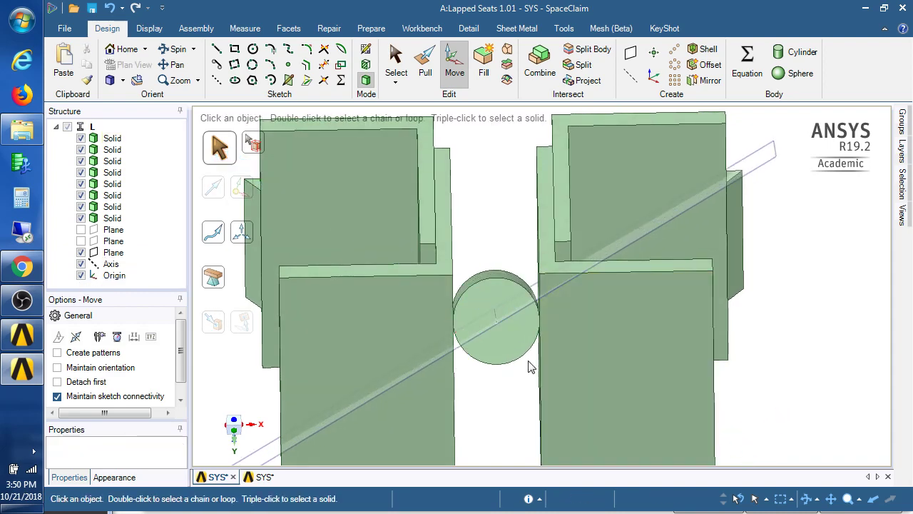
pyautogui.press('Down')
pyautogui.press('Down')
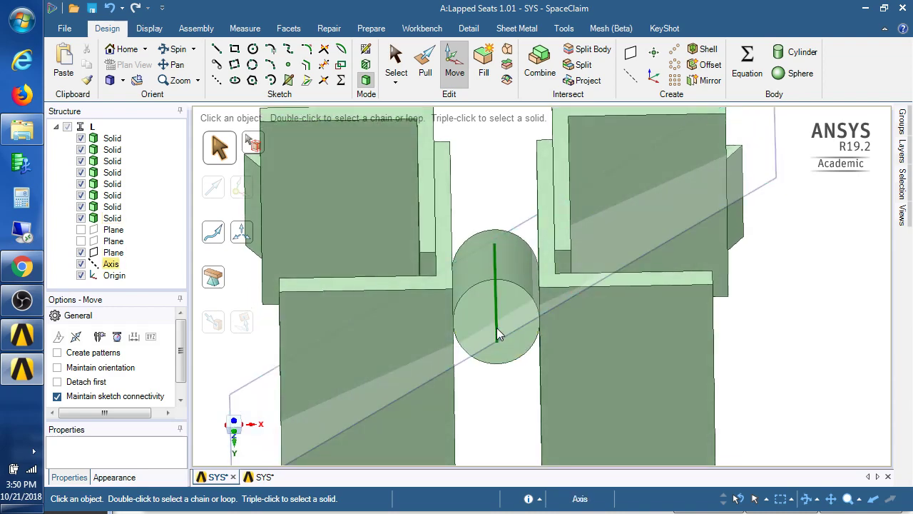
pyautogui.click(496, 331)
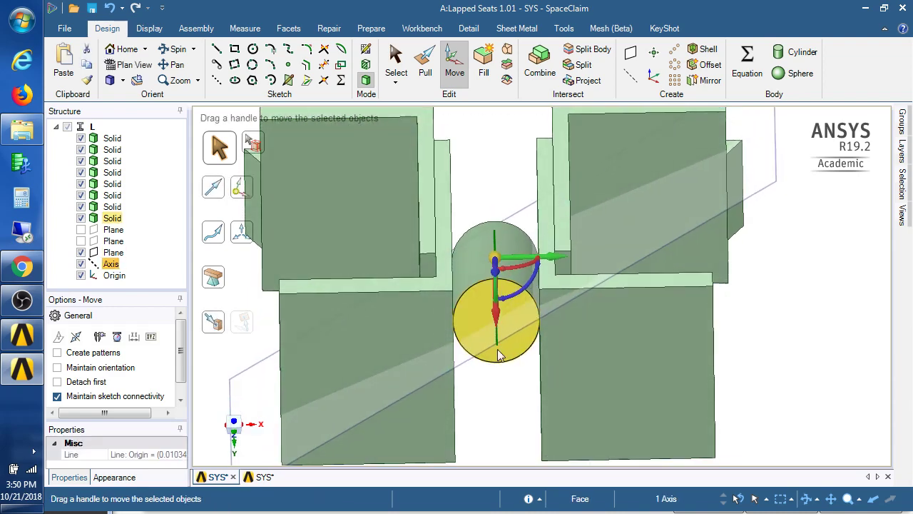
pyautogui.press('ctrl')
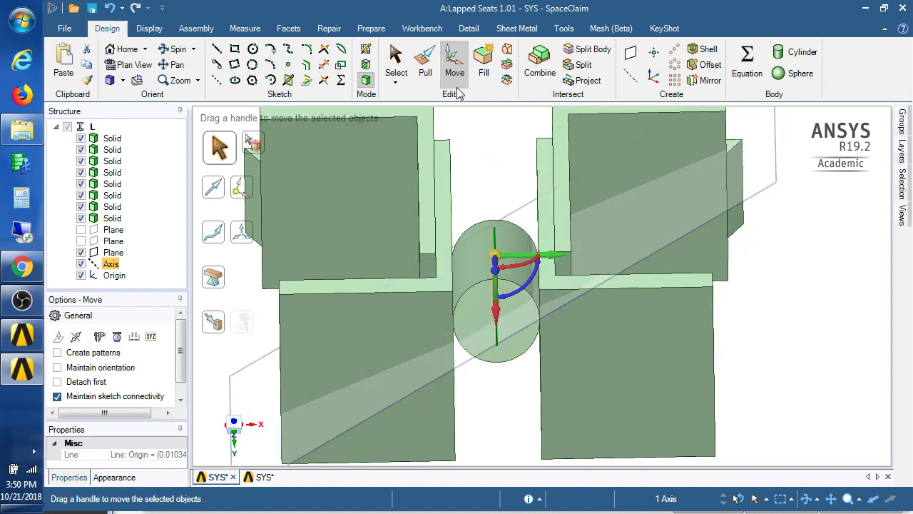
# Select the inclined plane for moving and re-anchor the Move handle at the centre of the rod's end face.
pyautogui.click(761, 197)
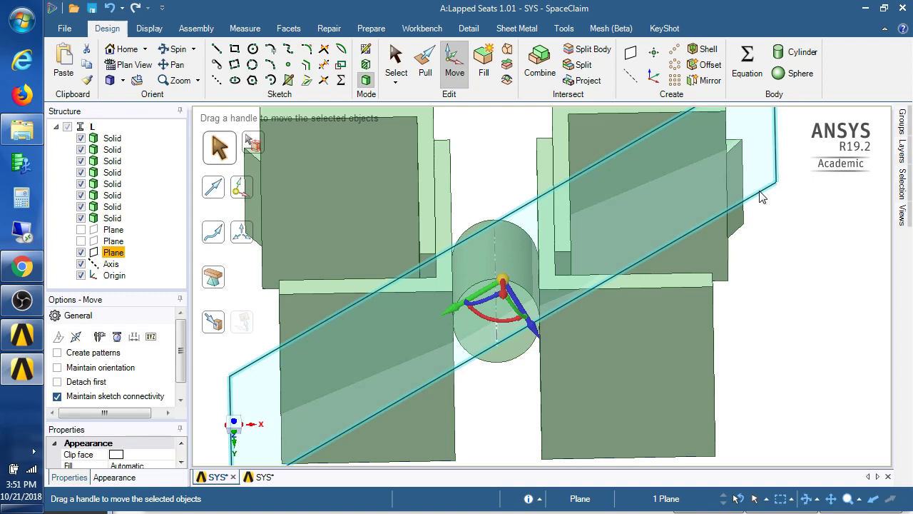
pyautogui.moveTo(716, 223); pyautogui.dragTo(583, 273, button='middle')
pyautogui.moveTo(508, 386); pyautogui.dragTo(510, 300, button='middle')
pyautogui.moveTo(510, 292); pyautogui.dragTo(507, 192)
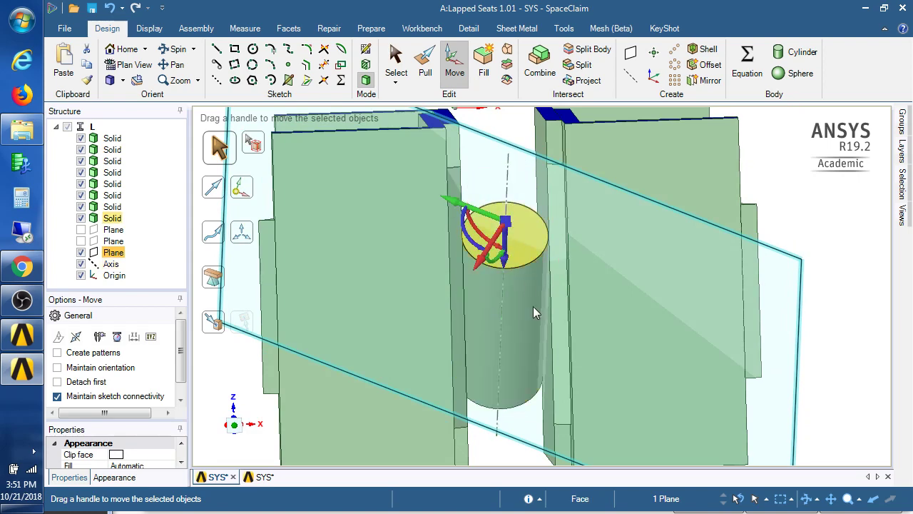
pyautogui.moveTo(533, 306); pyautogui.dragTo(527, 379, button='middle')
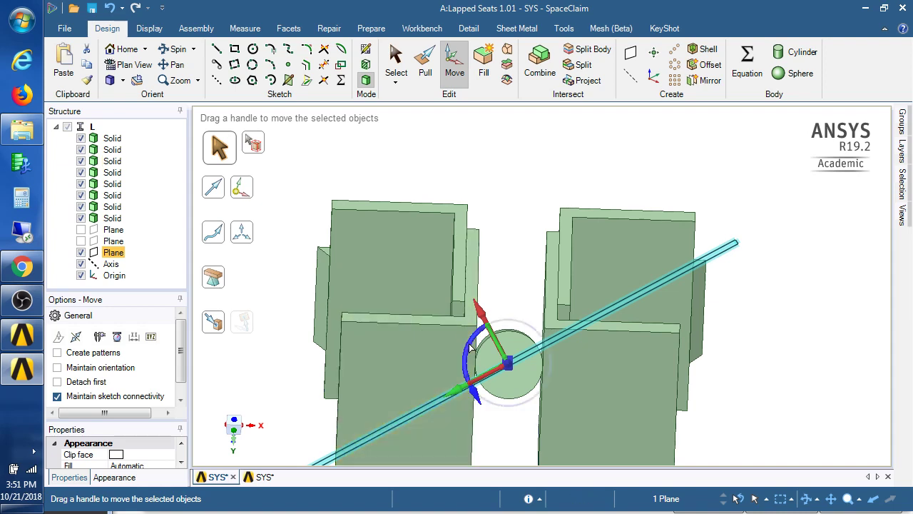
# Rotate the selected inclined plane by -60 degrees about the rod's centre axis.
pyautogui.moveTo(472, 349); pyautogui.dragTo(482, 329)
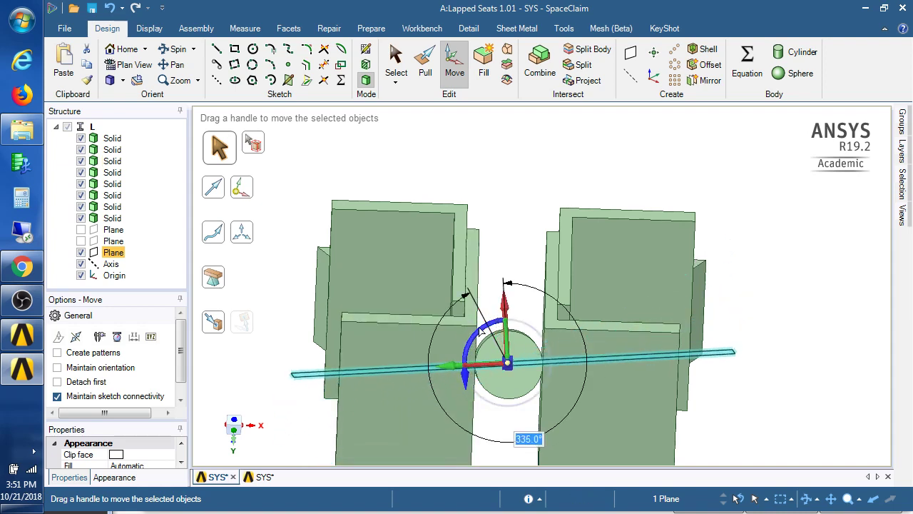
pyautogui.press('BackSpace')
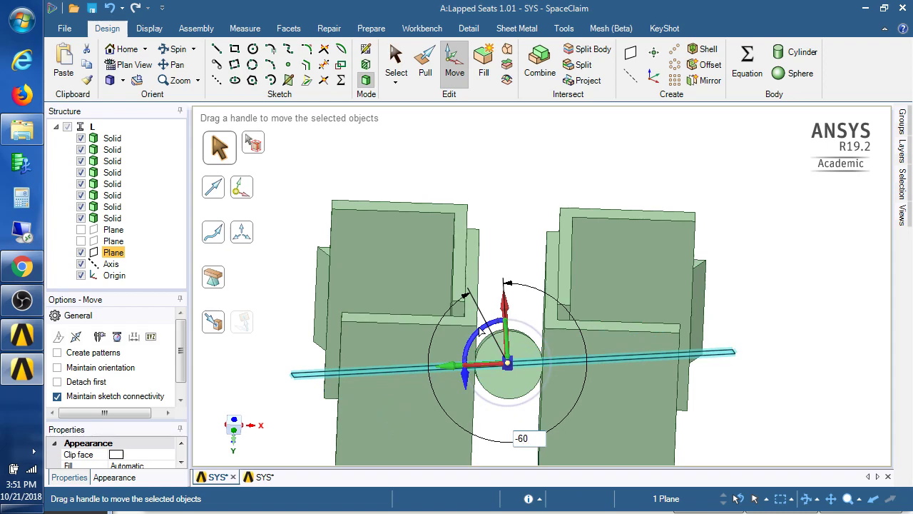
pyautogui.write('-60')
pyautogui.press('Return')
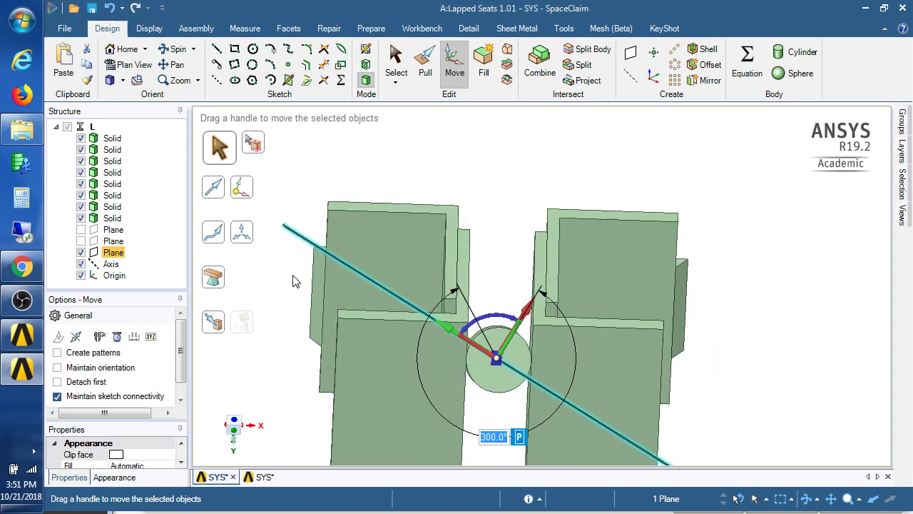
# Reselect the inclined plane for moving and re-anchor the Move handle on the rod's end face, aligned with its axis.
pyautogui.moveTo(275, 312); pyautogui.dragTo(273, 317, button='middle')
pyautogui.click(270, 325)
pyautogui.moveTo(403, 308); pyautogui.dragTo(608, 356, button='middle')
pyautogui.press('Escape')
pyautogui.click(500, 353)
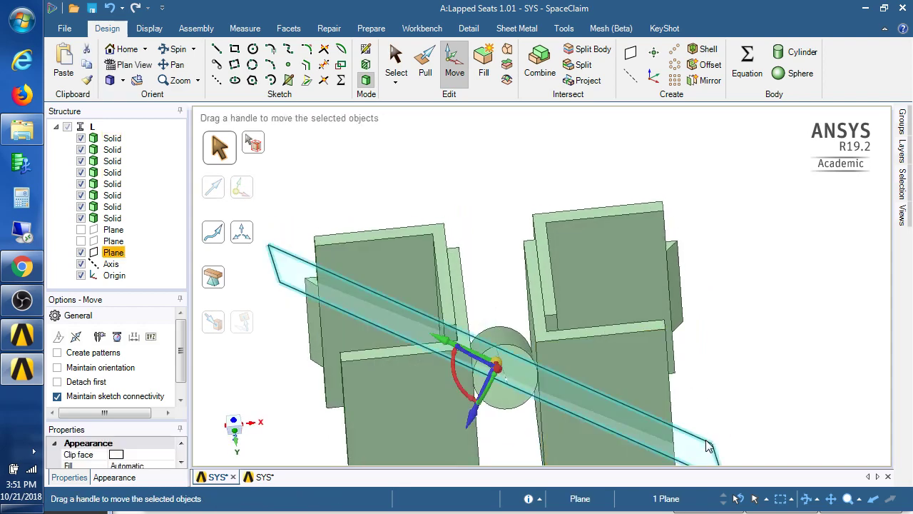
pyautogui.moveTo(477, 304); pyautogui.dragTo(464, 328, button='middle')
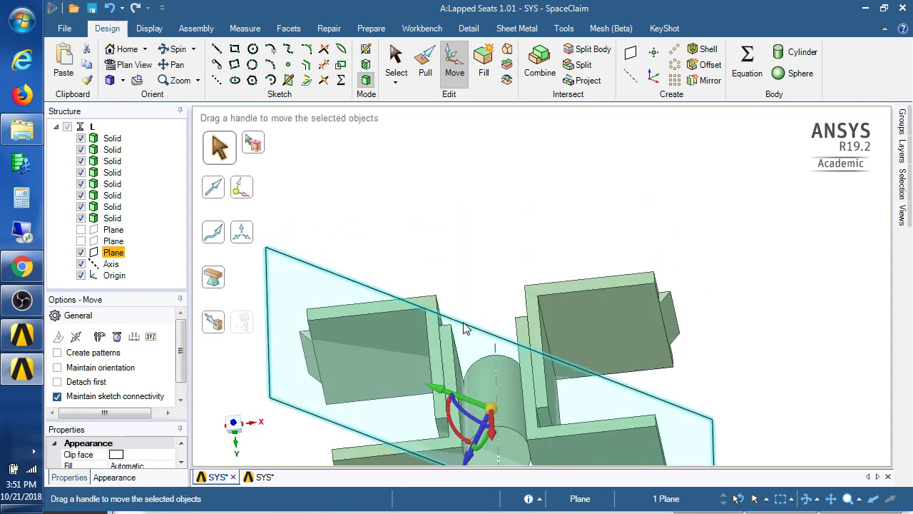
pyautogui.moveTo(464, 401); pyautogui.dragTo(462, 411, button='middle')
pyautogui.moveTo(491, 408); pyautogui.dragTo(497, 351)
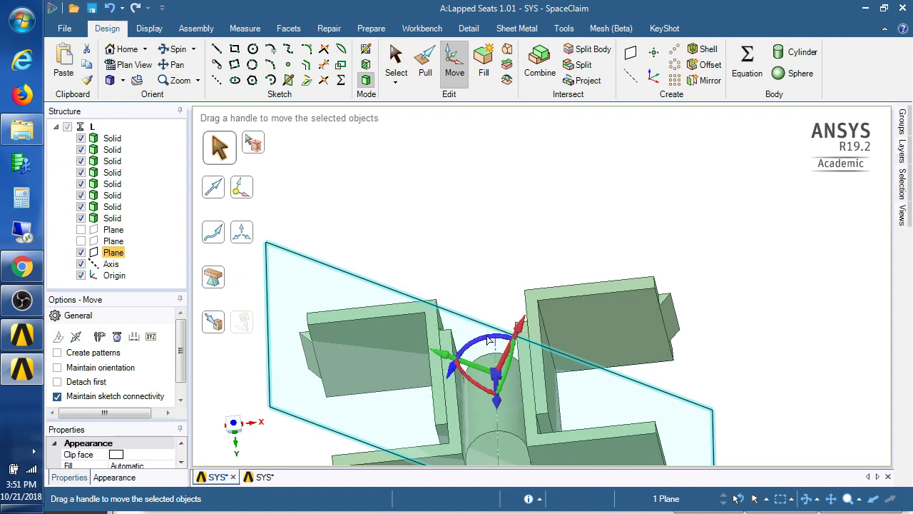
# Copy the inclined plane with the copy rotated 60 degrees about the rod's axis.
pyautogui.press('ctrl')
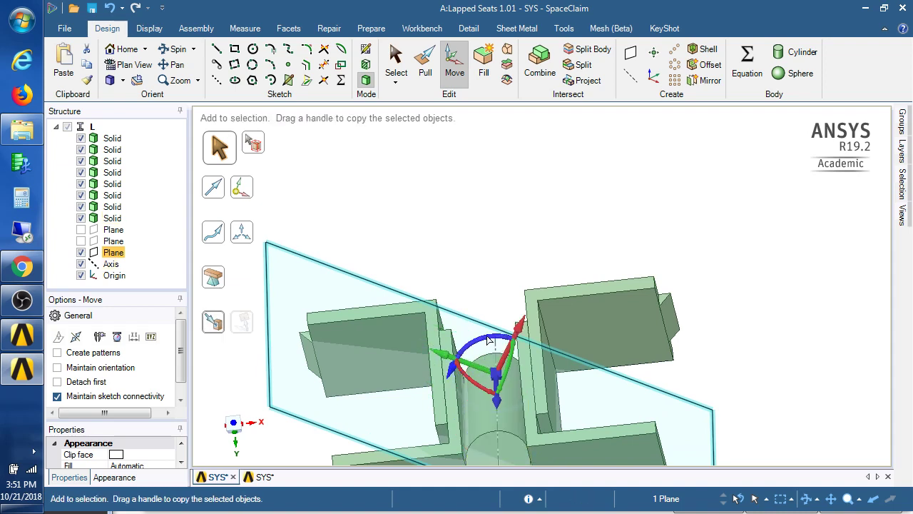
pyautogui.keyDown('ctrl'); pyautogui.moveTo(489, 341); pyautogui.dragTo(460, 354); pyautogui.keyUp('ctrl')
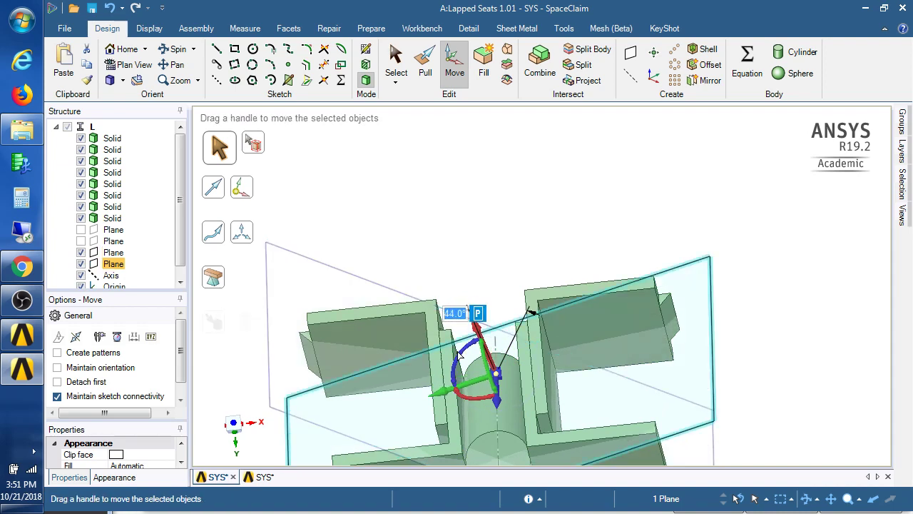
pyautogui.write('6')
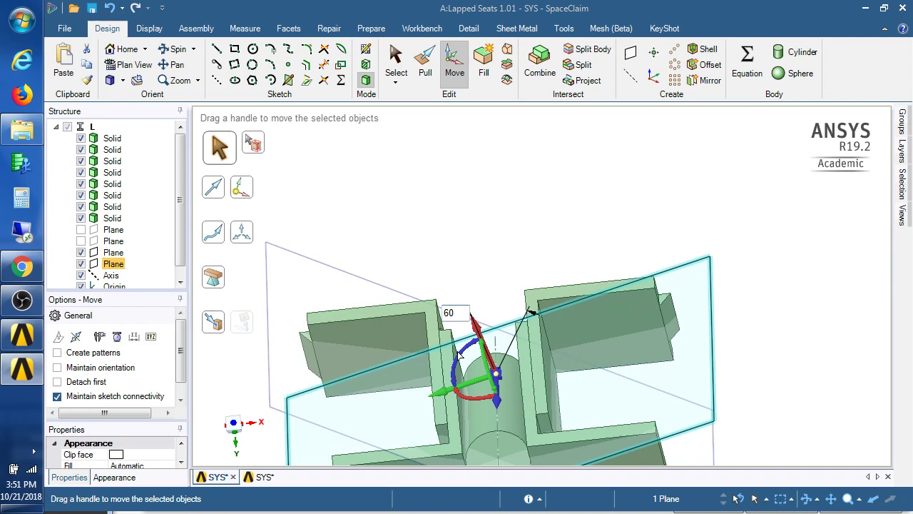
pyautogui.write('0')
pyautogui.press('Return')
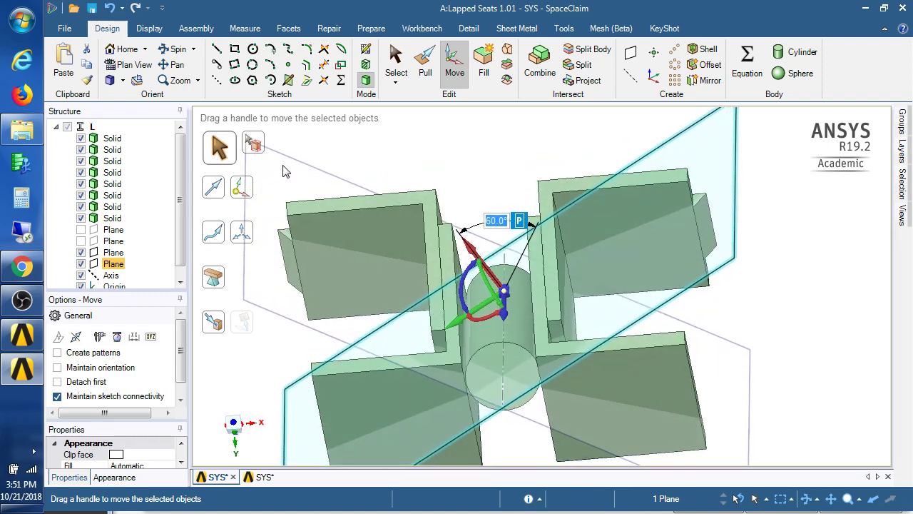
# Isolate the rod by hiding all other objects, and show only the two inclined planes with it.
pyautogui.rightClick(114, 220)
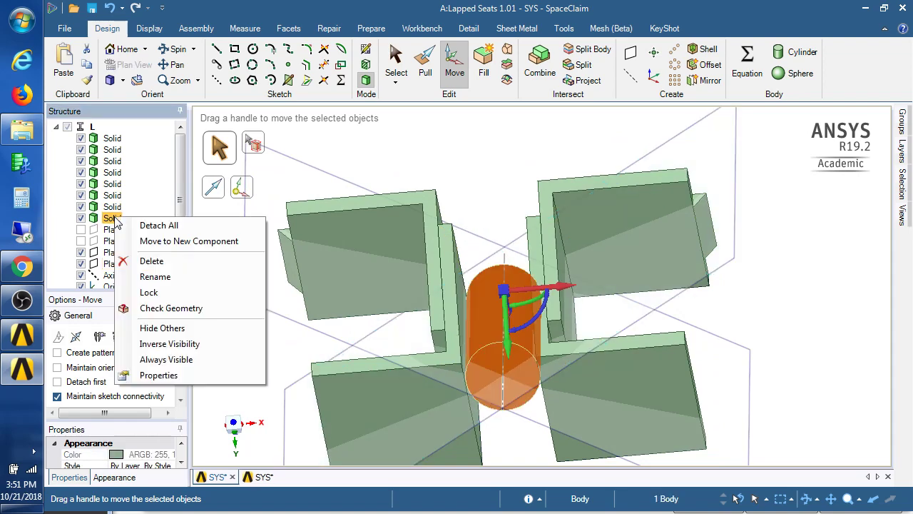
pyautogui.click(146, 328)
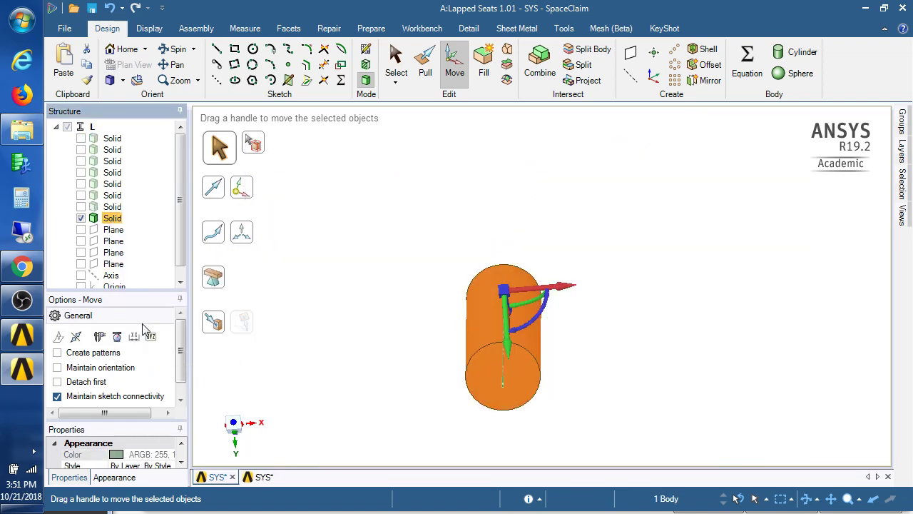
pyautogui.click(81, 264)
pyautogui.click(80, 253)
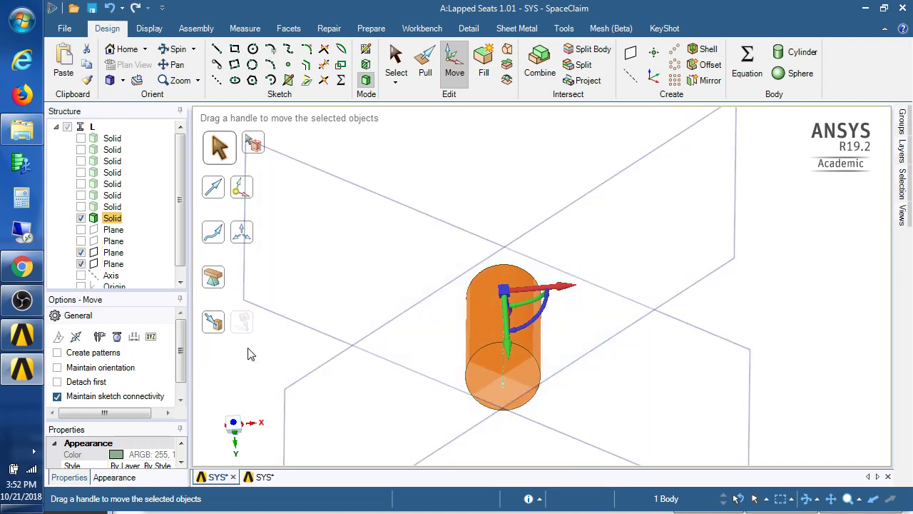
# Split the rod's curved faces with the original inclined plane as the cutter.
pyautogui.click(301, 354)
pyautogui.moveTo(301, 354); pyautogui.dragTo(512, 131, button='middle')
pyautogui.click(577, 64)
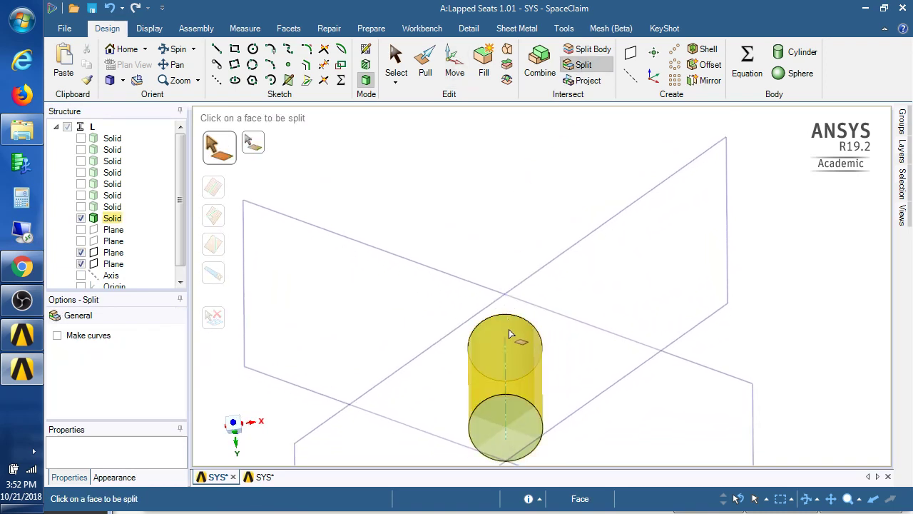
pyautogui.click(509, 329)
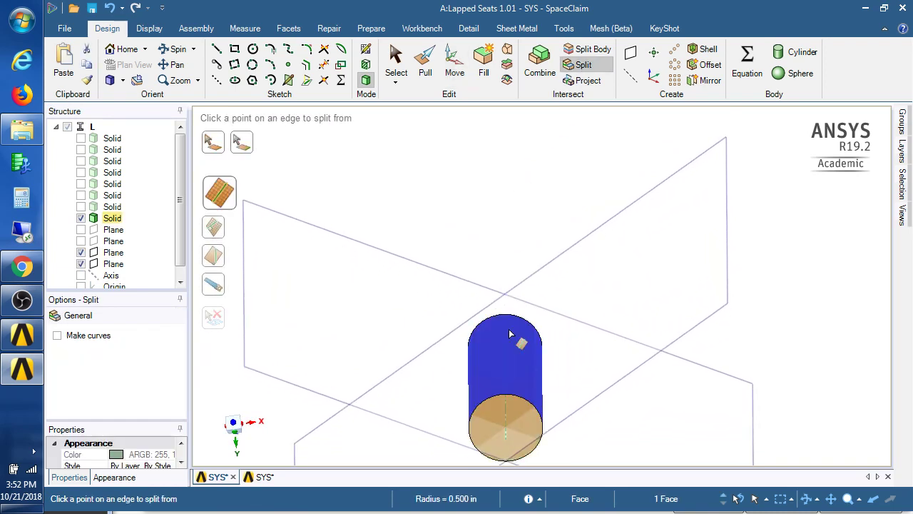
pyautogui.click(217, 288)
pyautogui.click(308, 226)
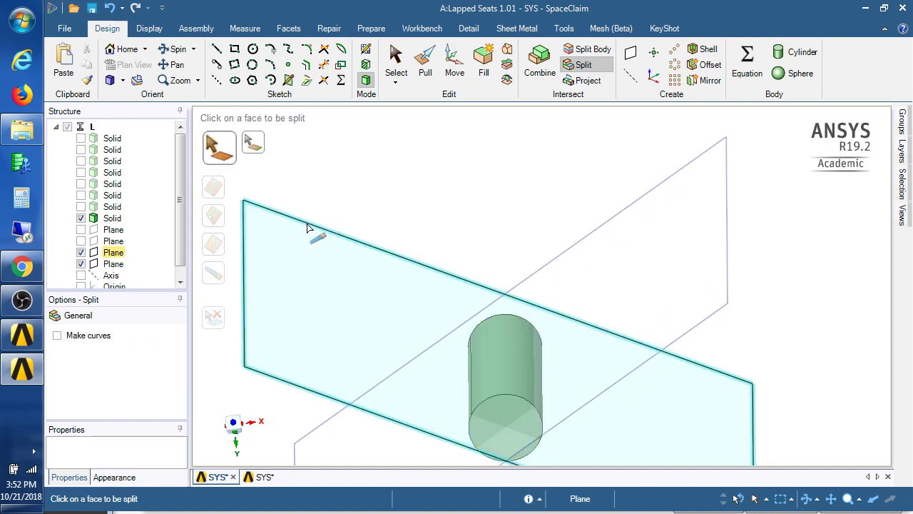
pyautogui.click(495, 346)
pyautogui.moveTo(495, 346); pyautogui.dragTo(502, 438, button='middle')
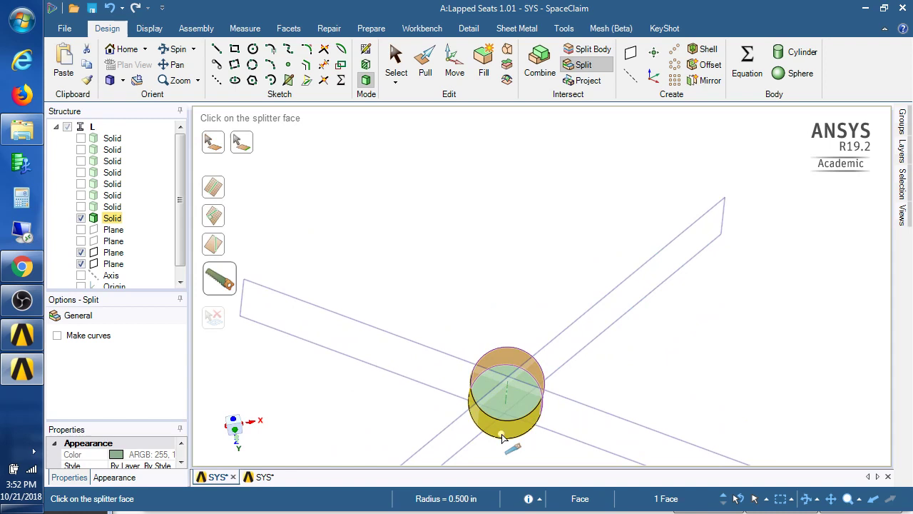
pyautogui.keyDown('ctrl'); pyautogui.click(502, 438); pyautogui.keyUp('ctrl')
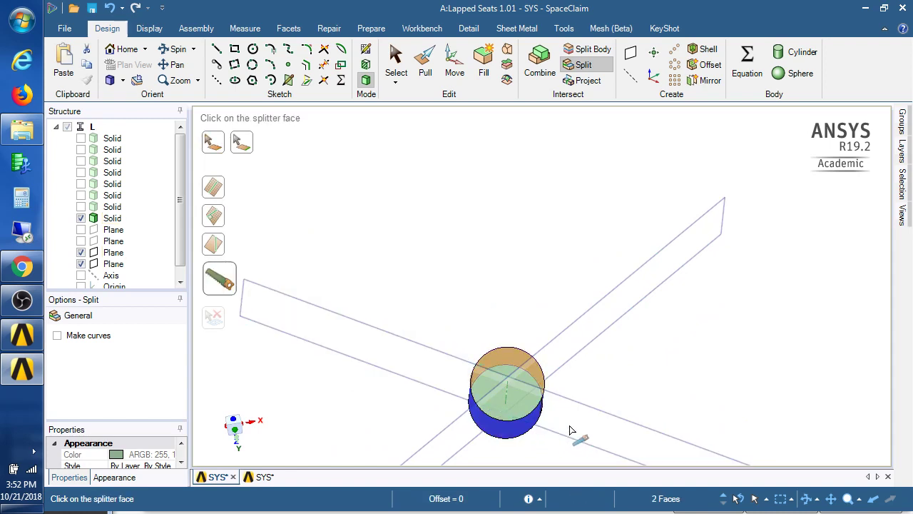
pyautogui.click(292, 302)
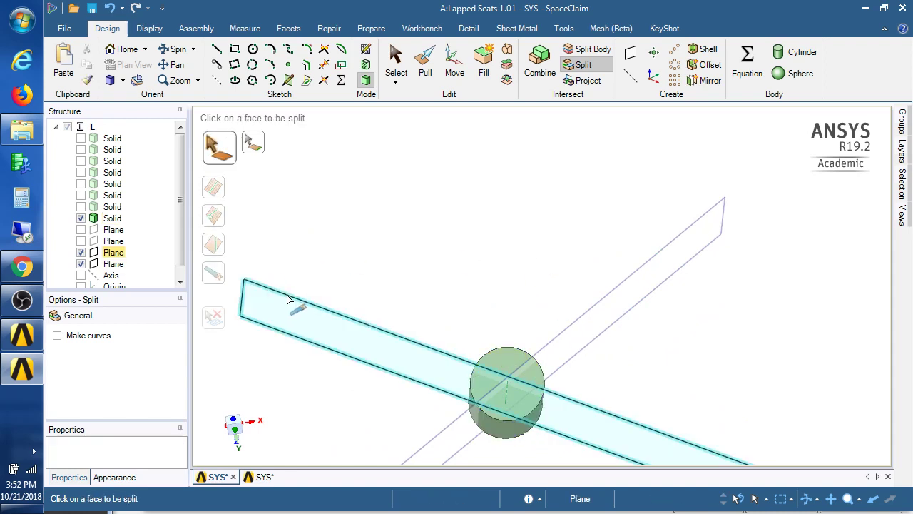
# Split the rod's curved faces on both sides with the copied inclined plane as the cutter.
pyautogui.moveTo(316, 267); pyautogui.dragTo(348, 326, button='middle')
pyautogui.moveTo(456, 392); pyautogui.dragTo(511, 356, button='middle')
pyautogui.click(483, 366)
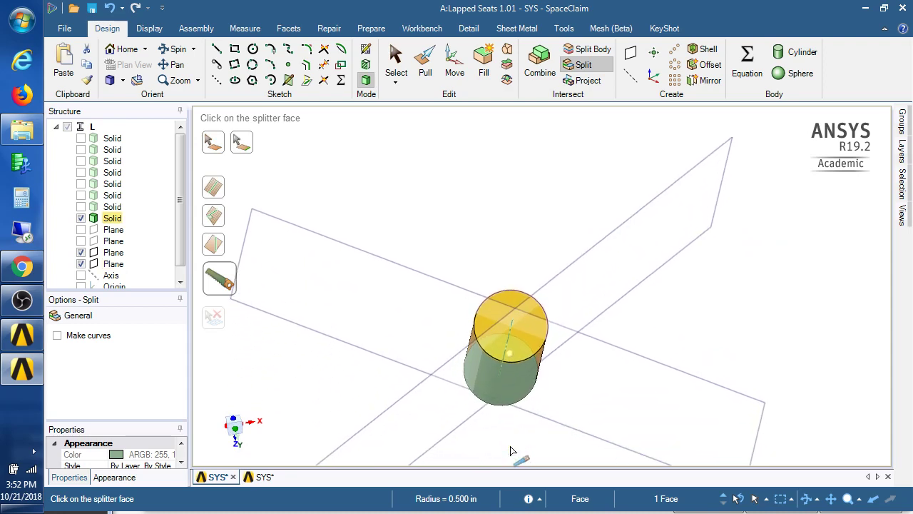
pyautogui.click(507, 398)
pyautogui.press('Down')
pyautogui.press('Down')
pyautogui.press('Down')
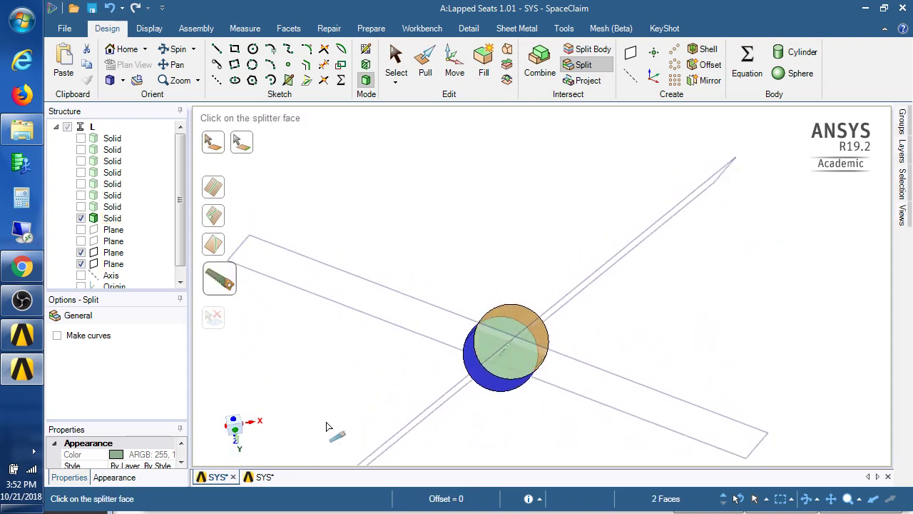
pyautogui.click(428, 434)
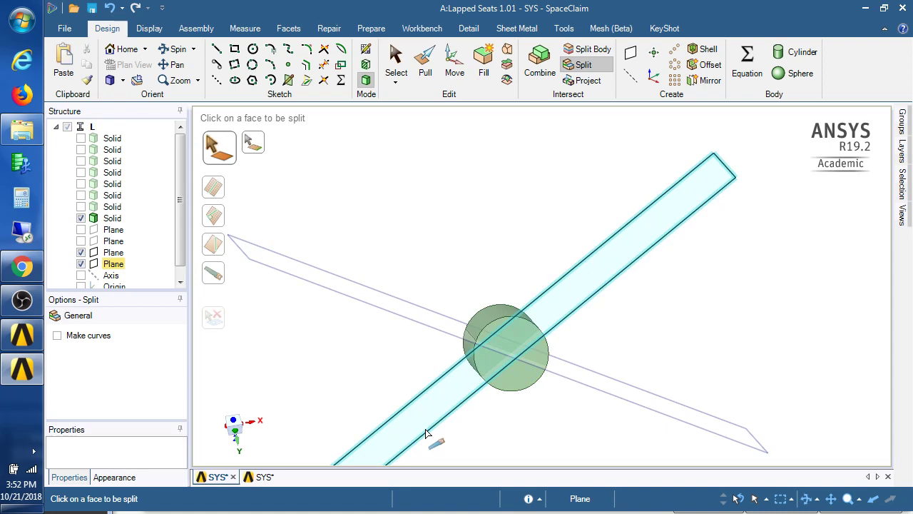
# Hide the inclined planes and show the first angle in the structure list beside the rod.
pyautogui.moveTo(428, 434); pyautogui.dragTo(357, 370, button='middle')
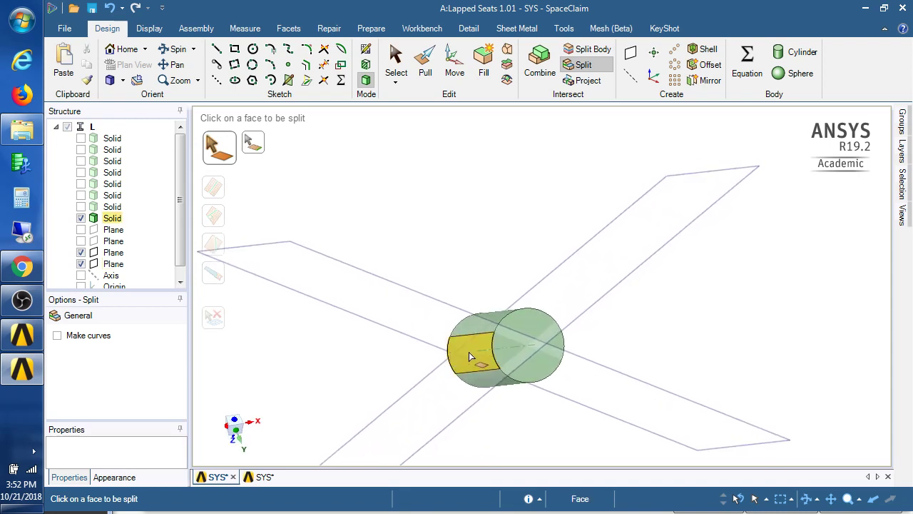
pyautogui.moveTo(468, 351)
pyautogui.mouseDown(button='middle')
pyautogui.moveTo(479, 356)
pyautogui.moveTo(389, 383)
pyautogui.moveTo(379, 367)
pyautogui.moveTo(307, 328)
pyautogui.mouseUp(button='middle')
pyautogui.click(80, 253)
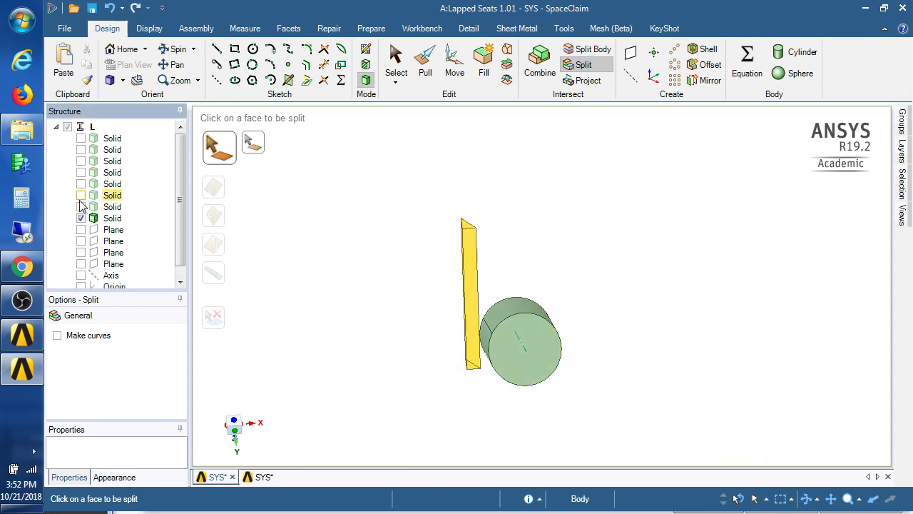
pyautogui.click(81, 138)
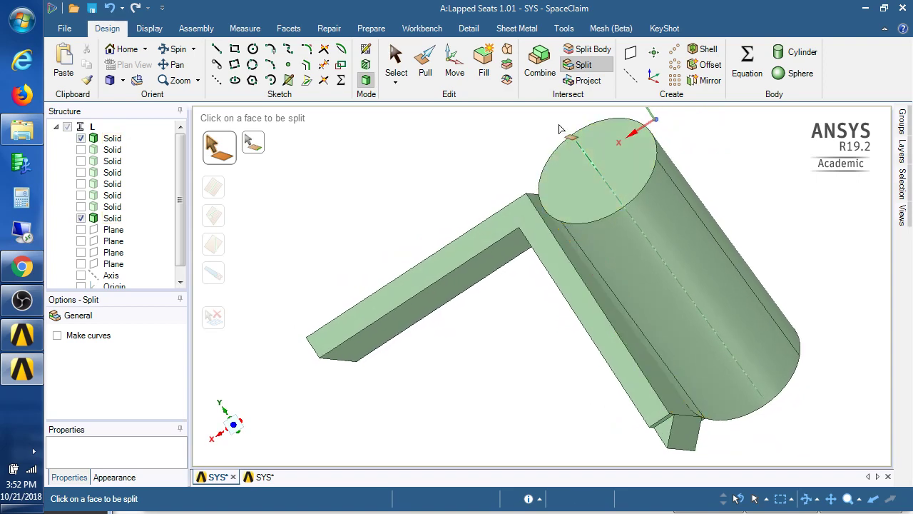
# Try to project the rod's split side face onto the adjacent angle.
pyautogui.click(571, 80)
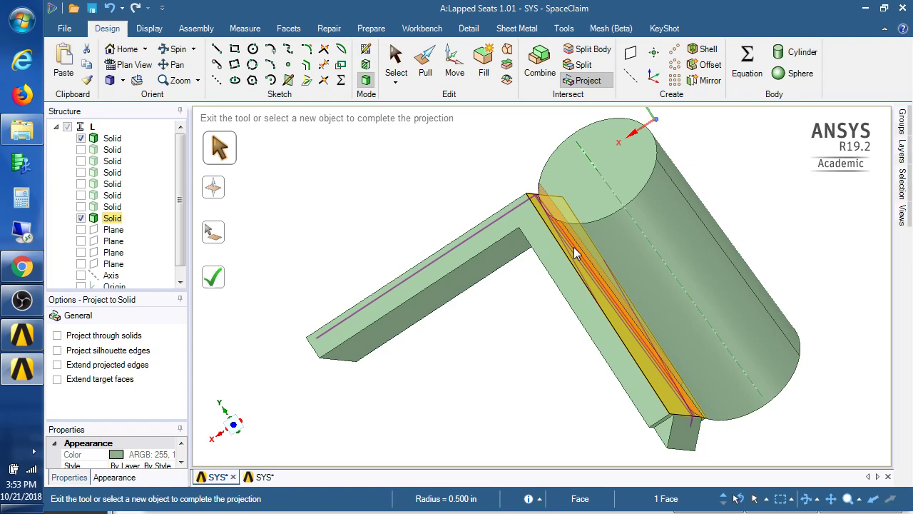
pyautogui.moveTo(576, 253); pyautogui.dragTo(392, 398, button='middle')
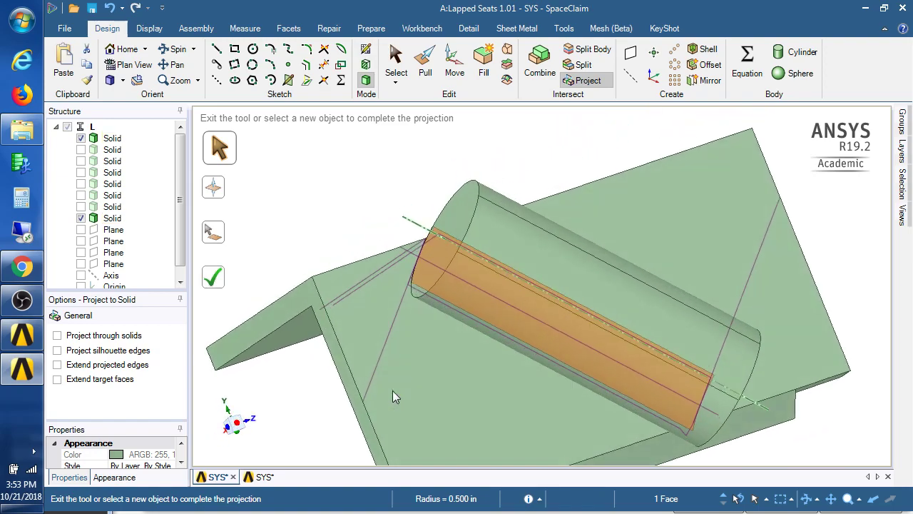
pyautogui.press('Down')
pyautogui.press('Down')
pyautogui.press('Down')
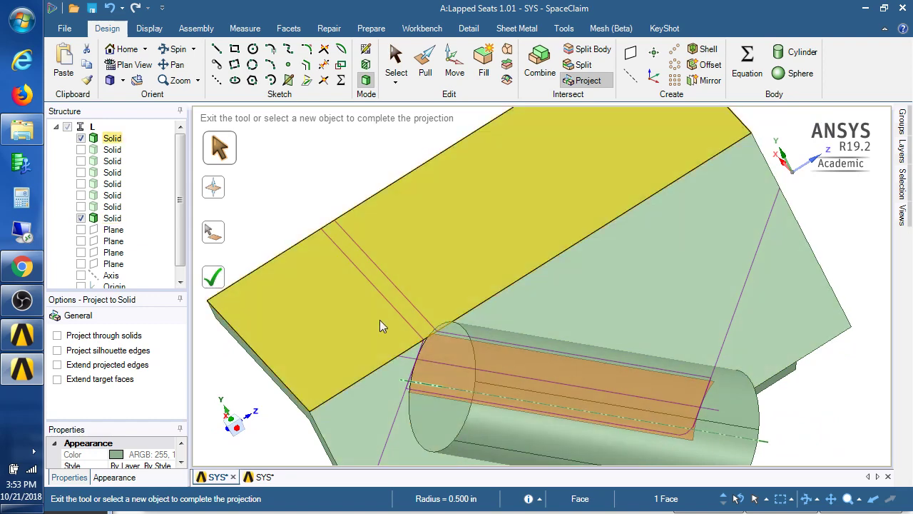
pyautogui.press('Right')
pyautogui.press('Right')
pyautogui.press('Right')
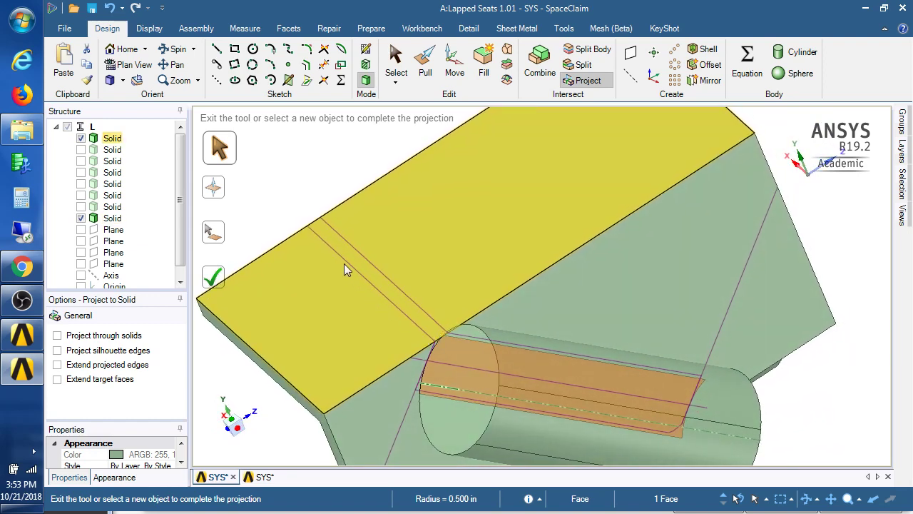
pyautogui.press('Up')
pyautogui.press('Up')
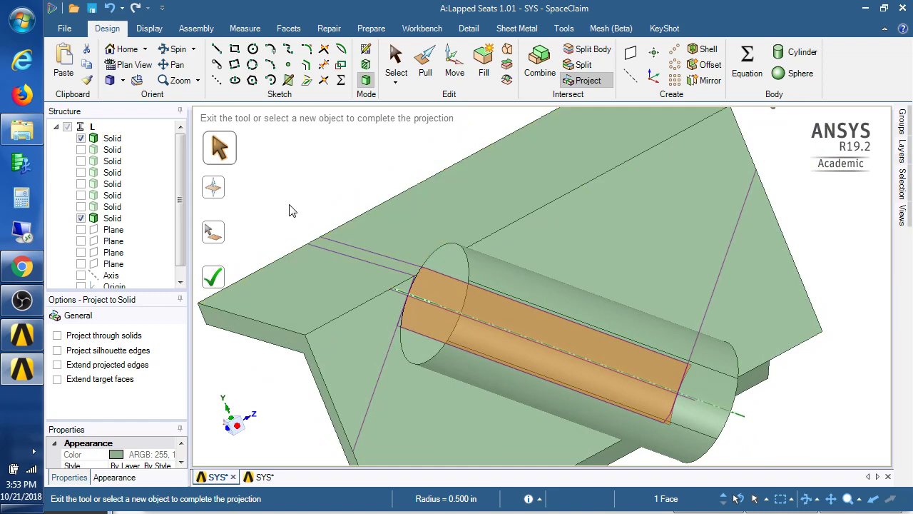
pyautogui.click(109, 8)
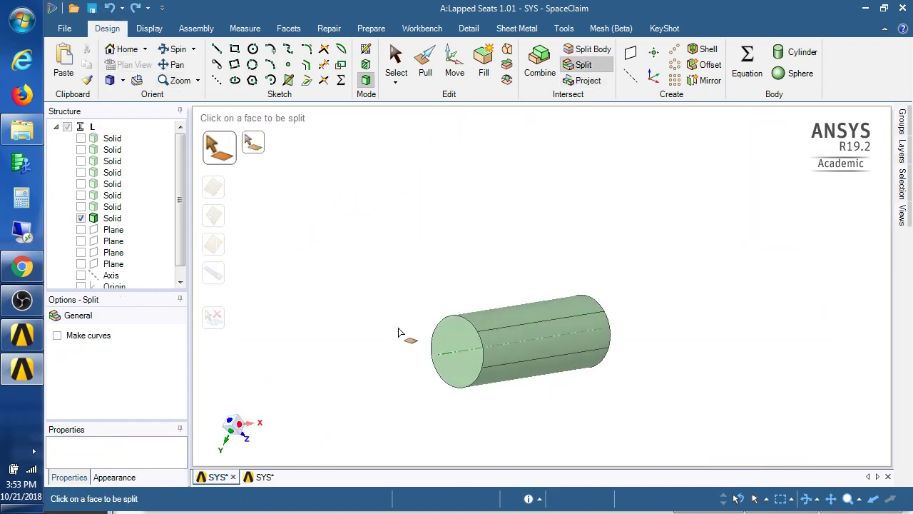
# Show the adjacent angle again and shorten the rod by pulling its end face inward about 0.12 in.
pyautogui.click(80, 137)
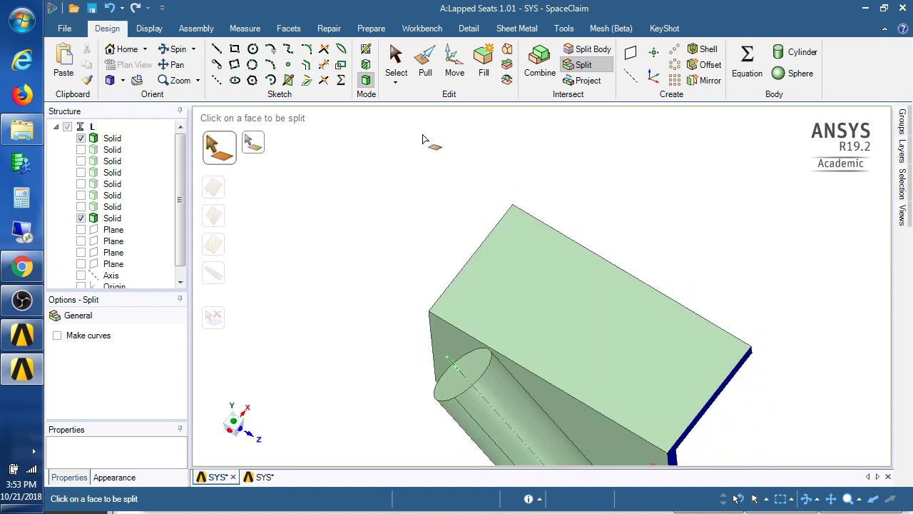
pyautogui.press('p')
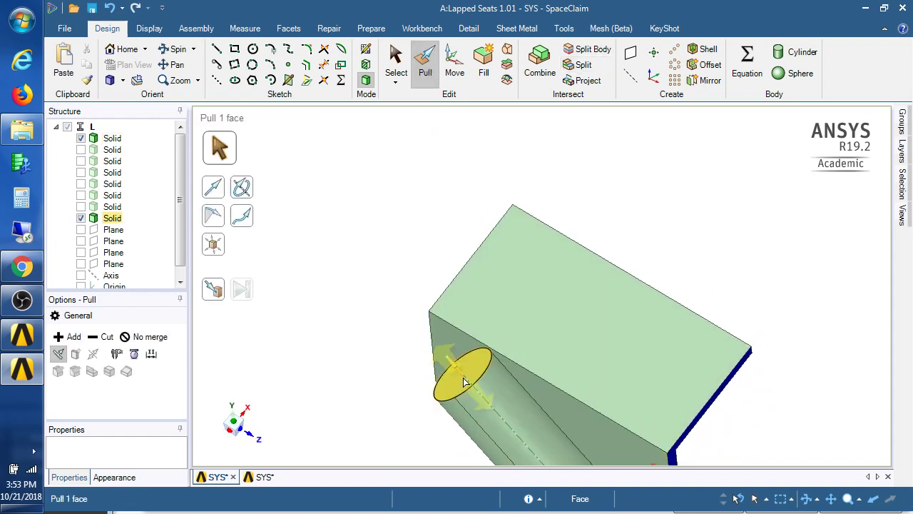
pyautogui.click(463, 378)
pyautogui.moveTo(455, 368); pyautogui.dragTo(461, 376)
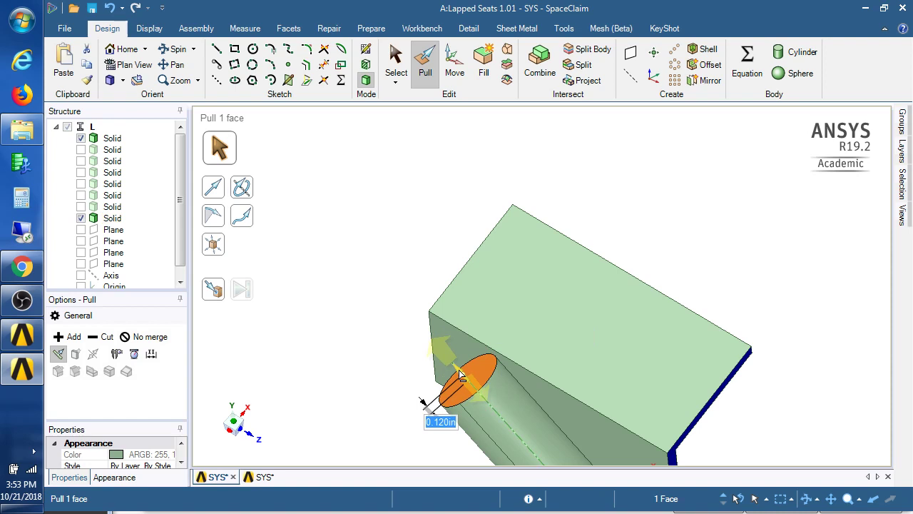
pyautogui.click(369, 360)
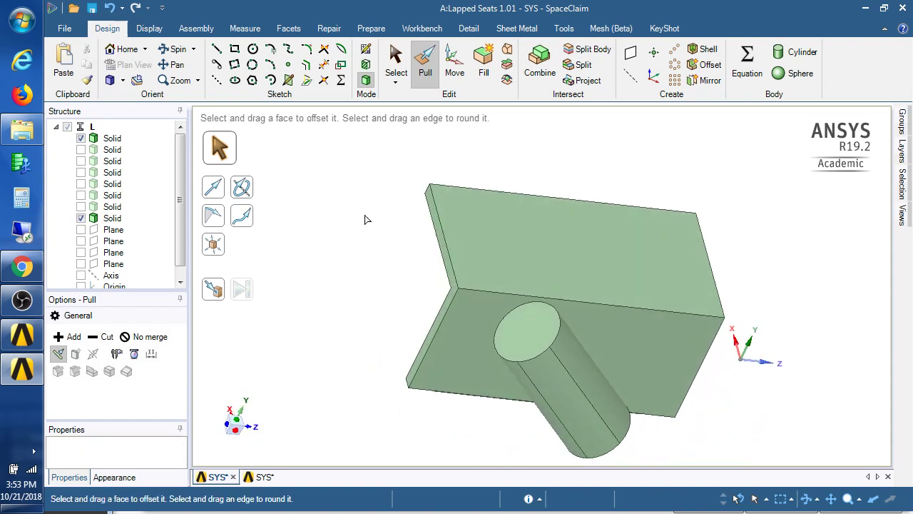
pyautogui.click(579, 81)
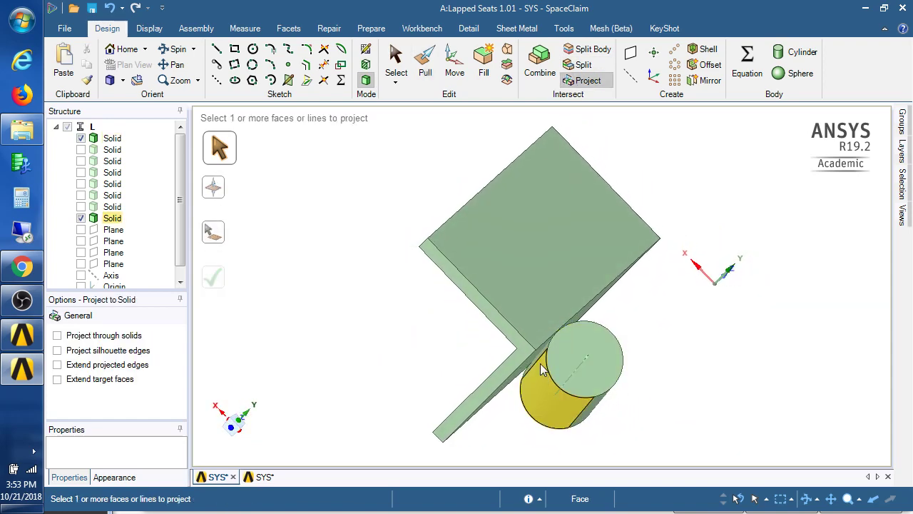
pyautogui.scroll(5, 540, 356)
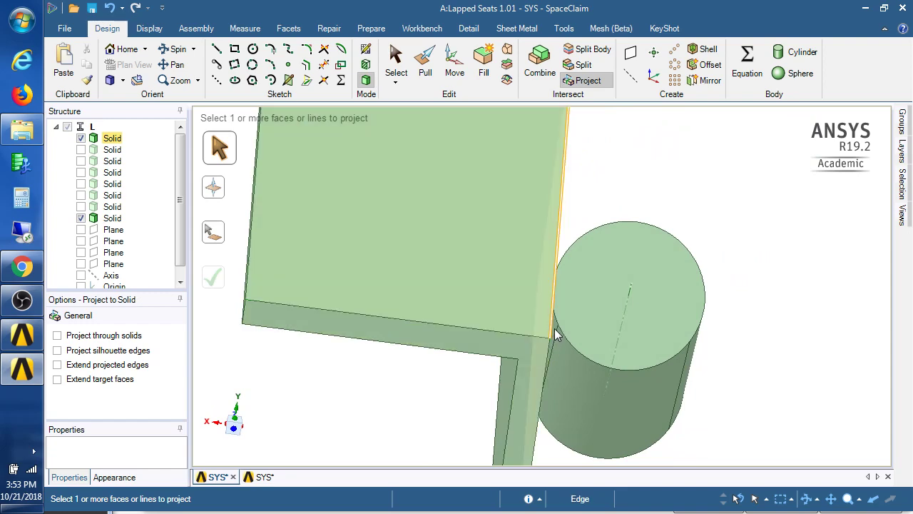
pyautogui.scroll(2, 553, 325)
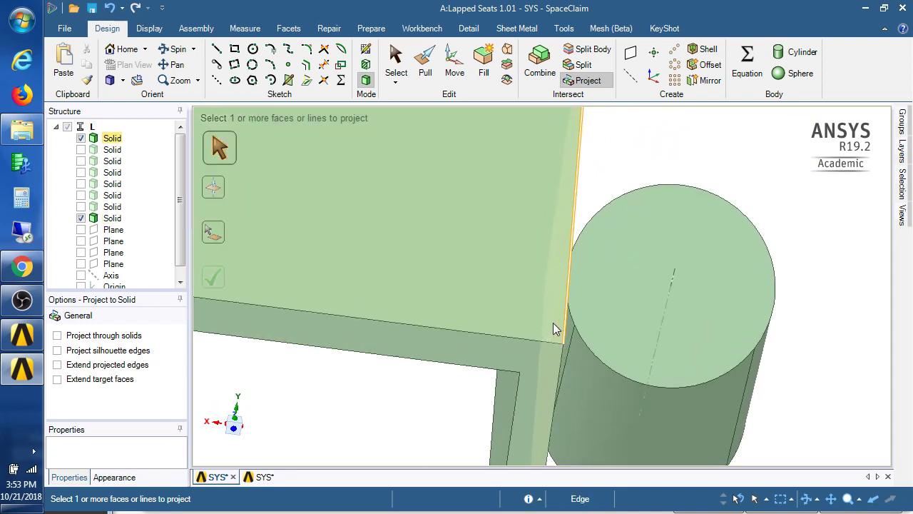
pyautogui.scroll(2, 553, 326)
pyautogui.click(573, 331)
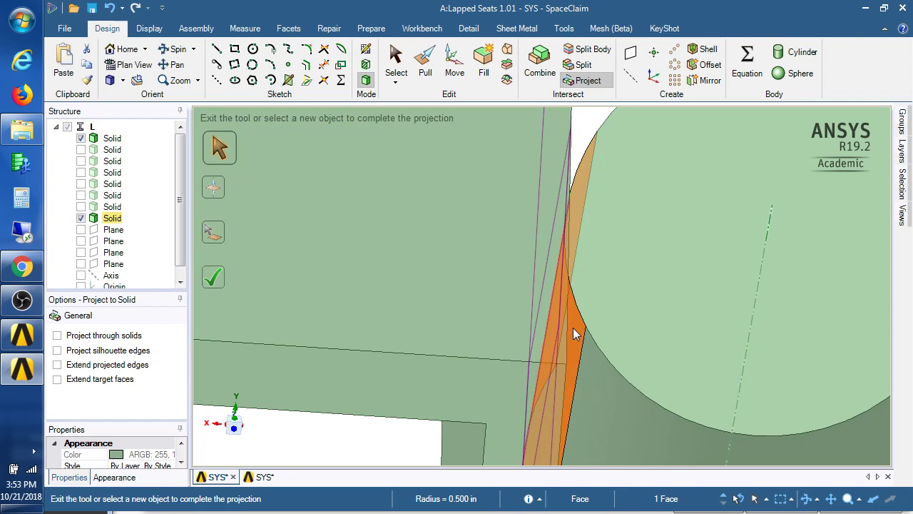
pyautogui.moveTo(573, 328); pyautogui.dragTo(397, 351, button='middle')
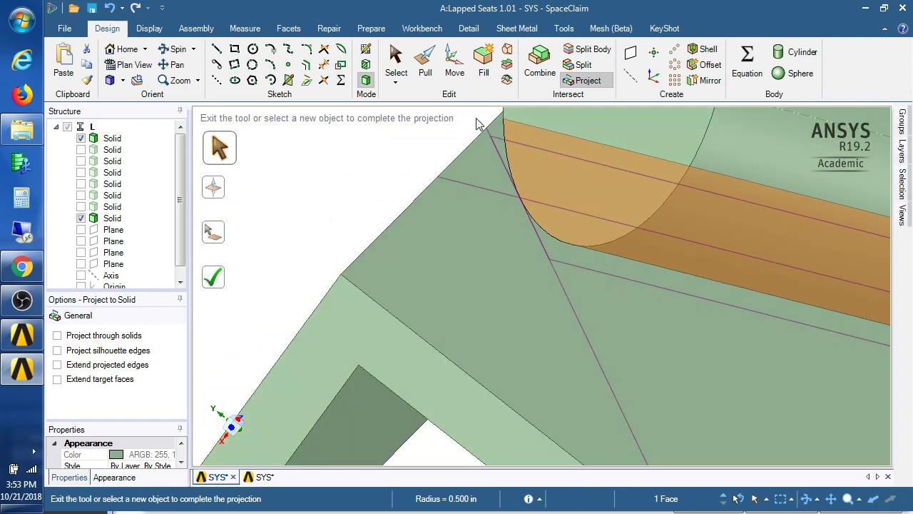
pyautogui.scroll(-3, 330, 183)
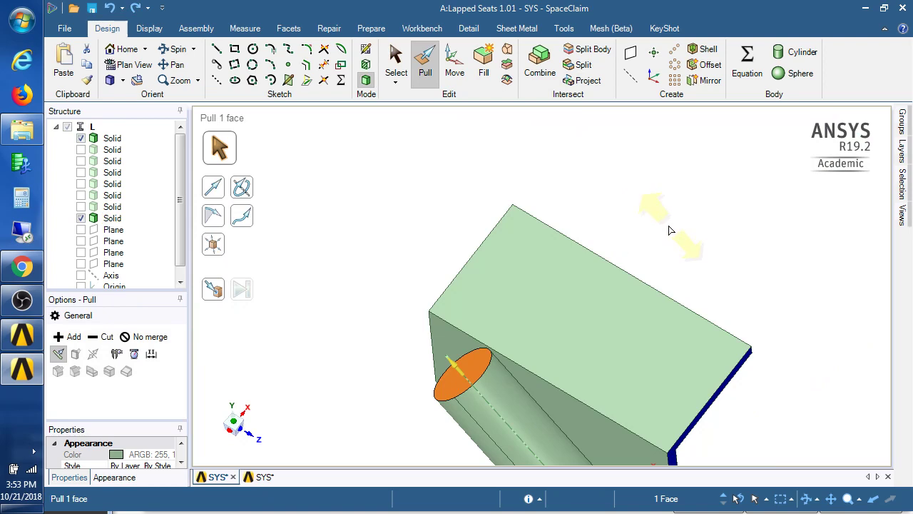
# Shorten the rod by pulling its upper end face inward 0.100 in.
pyautogui.click(625, 287)
pyautogui.moveTo(625, 288); pyautogui.dragTo(785, 263, button='middle')
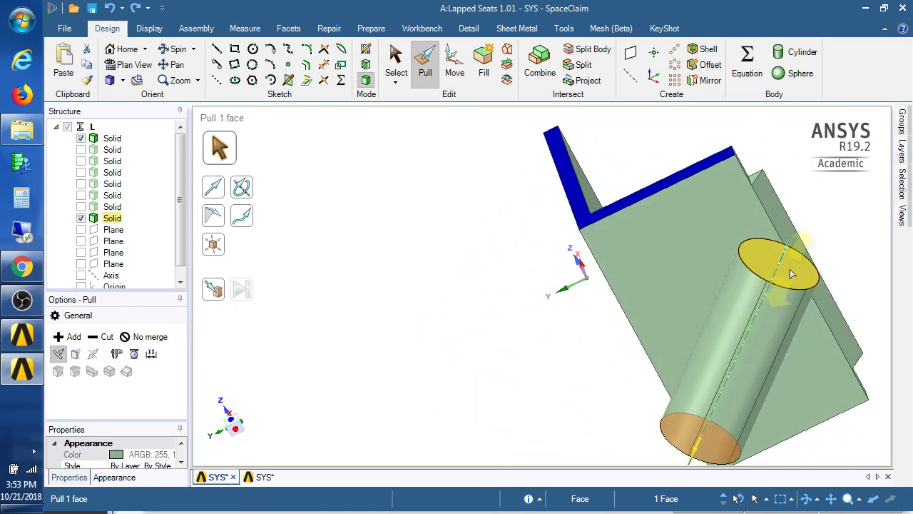
pyautogui.click(790, 269)
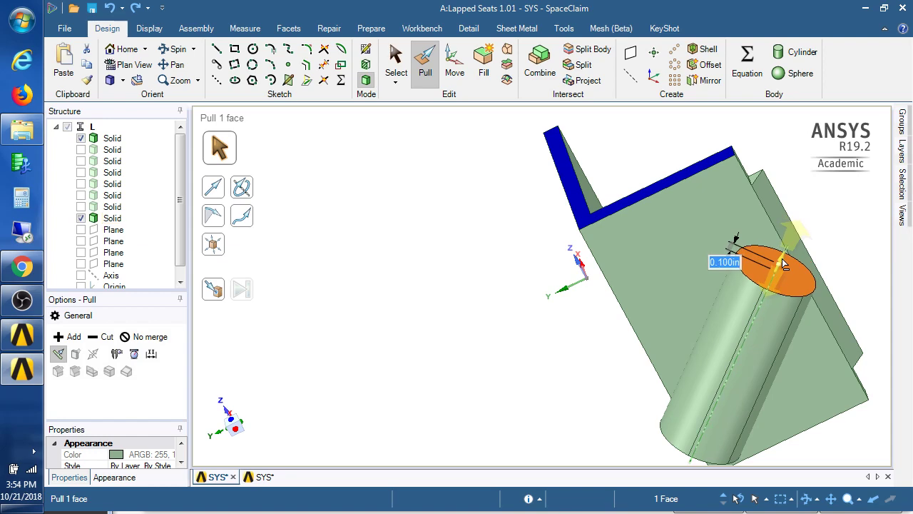
pyautogui.click(540, 336)
pyautogui.moveTo(471, 314); pyautogui.dragTo(348, 208, button='middle')
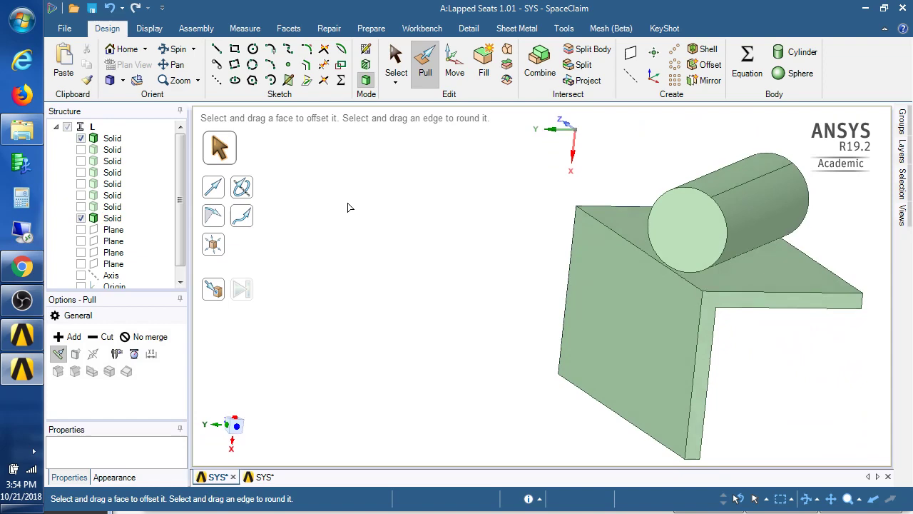
pyautogui.click(573, 80)
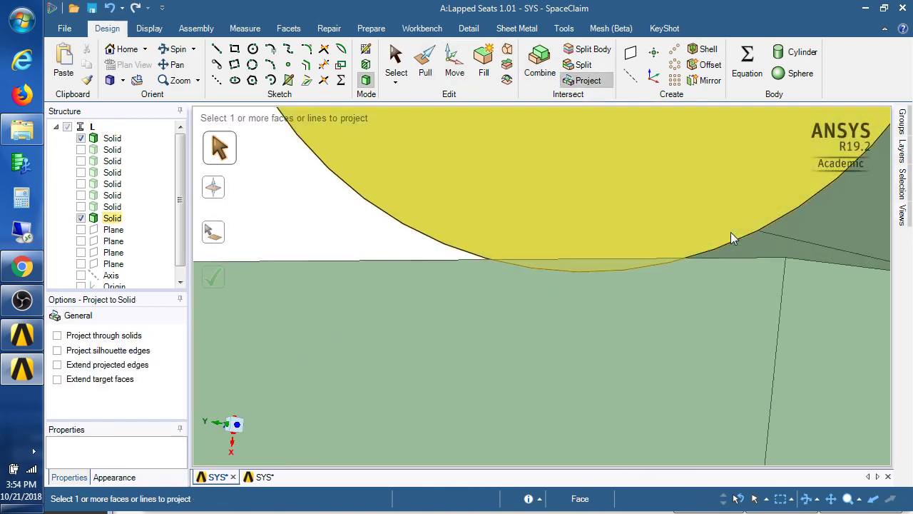
pyautogui.click(731, 232)
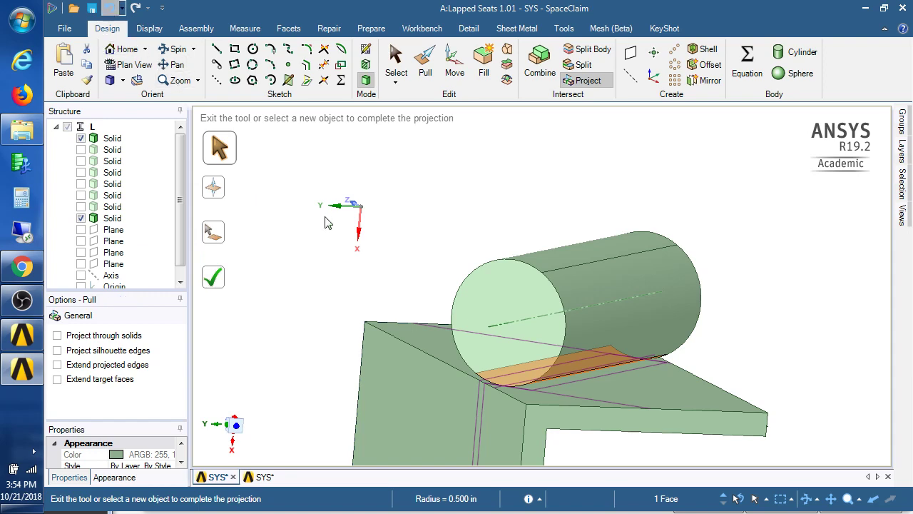
# Shorten the rod further by pulling one end face inward about 0.180 in and the opposite one about 0.260 in.
pyautogui.press('p')
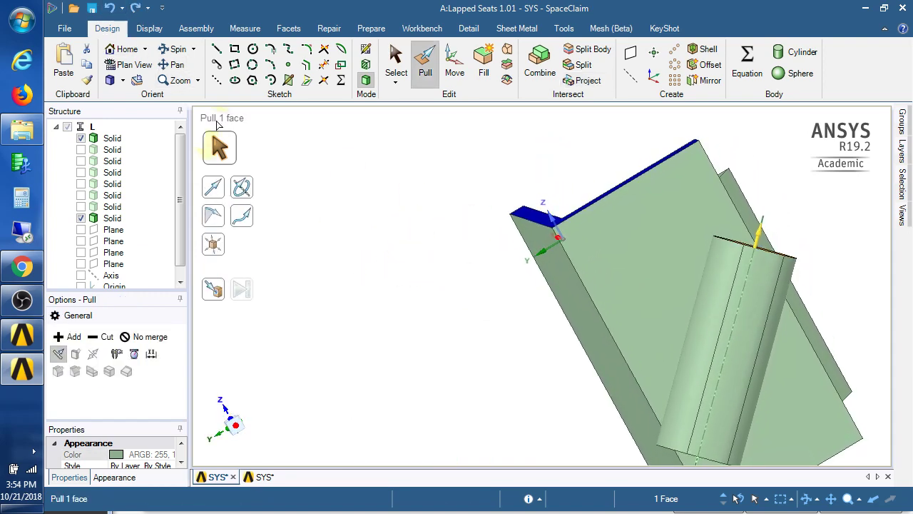
pyautogui.moveTo(467, 274); pyautogui.dragTo(523, 311, button='middle')
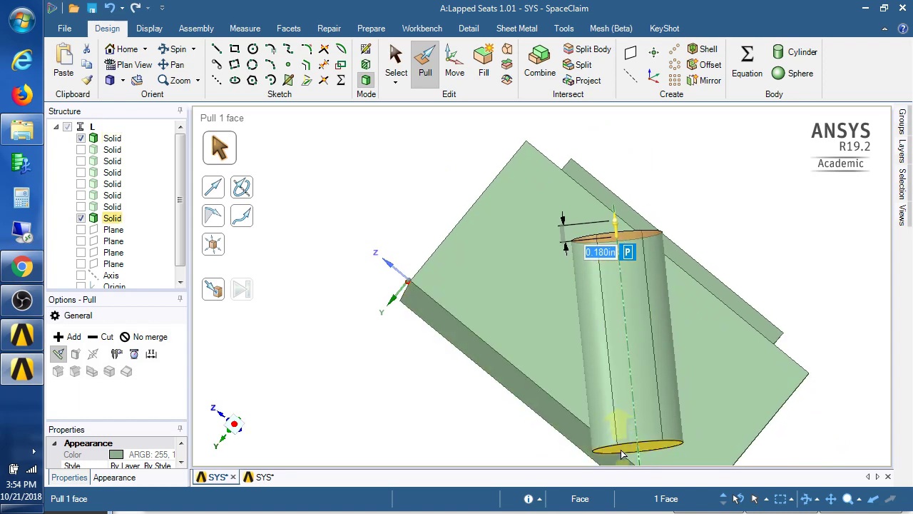
pyautogui.click(629, 448)
pyautogui.moveTo(638, 455); pyautogui.dragTo(635, 432)
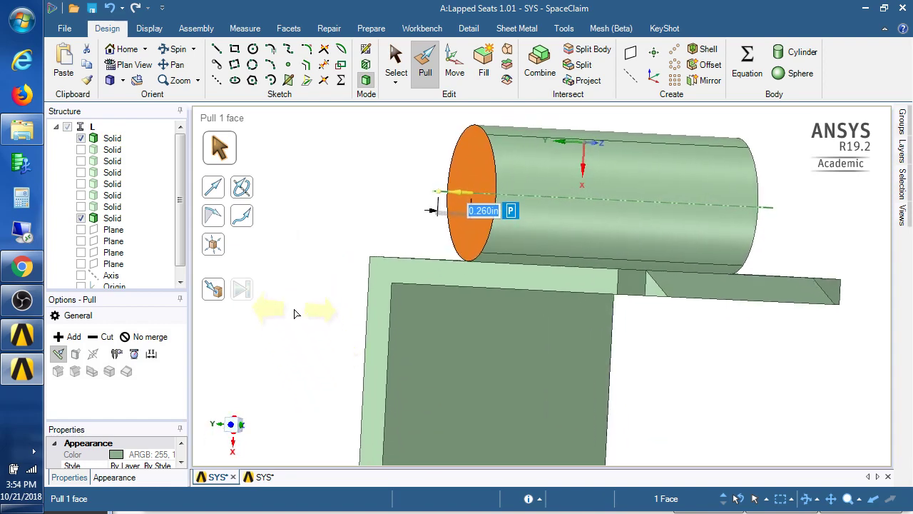
pyautogui.click(296, 314)
# Project the rod's narrow split face nearest the angle onto the angle's adjacent outer face.
pyautogui.click(396, 66)
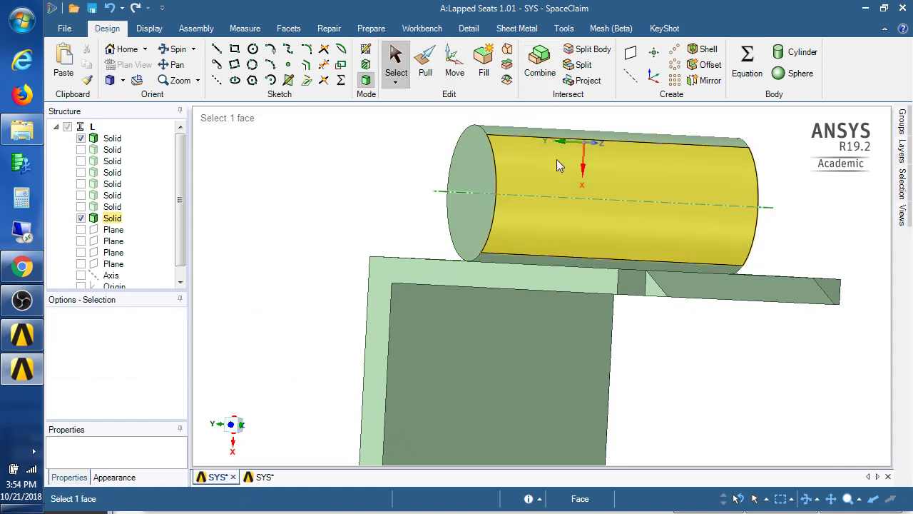
pyautogui.click(589, 80)
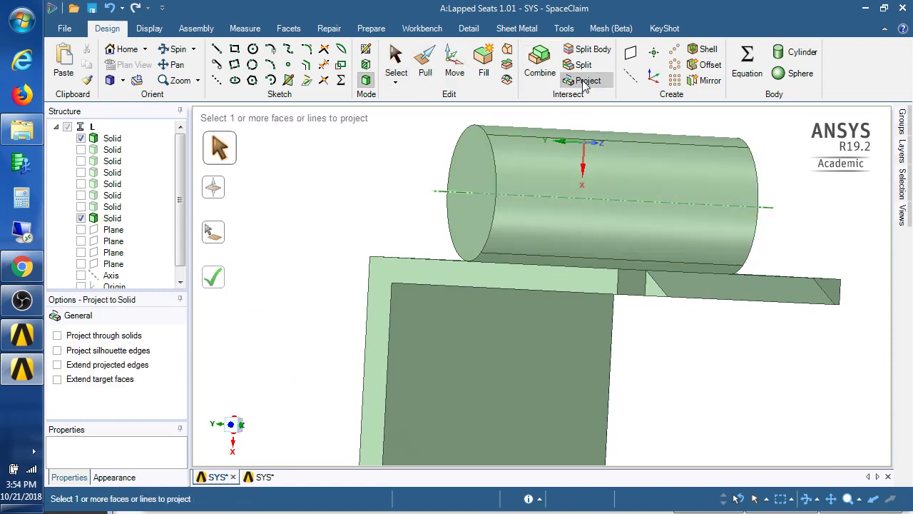
pyautogui.click(506, 257)
pyautogui.moveTo(506, 258); pyautogui.dragTo(742, 282, button='middle')
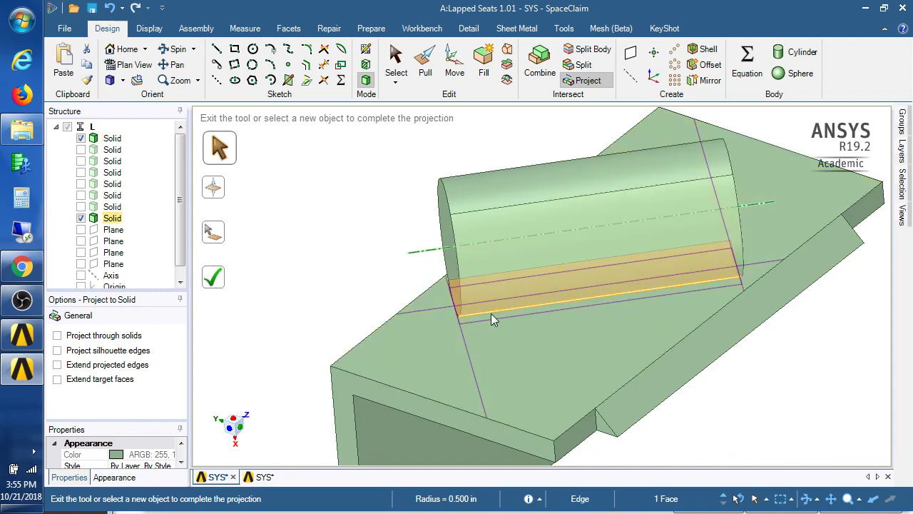
pyautogui.click(350, 280)
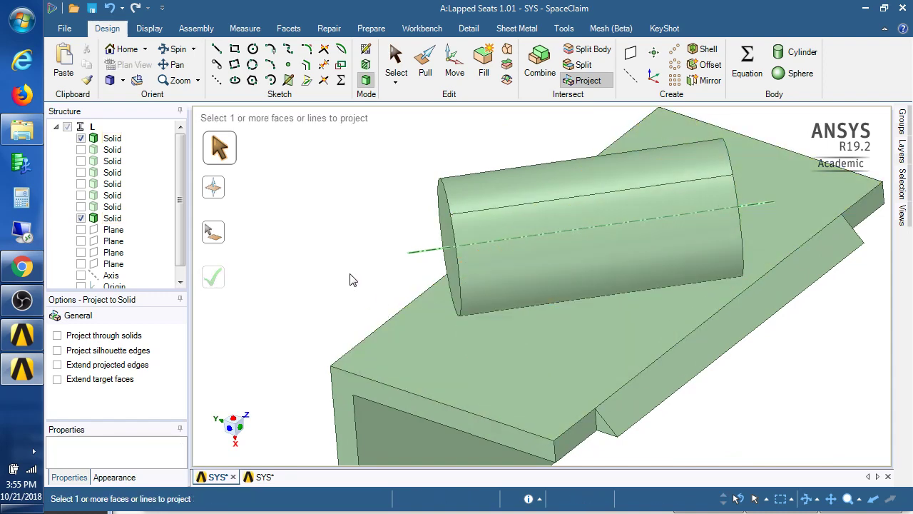
pyautogui.moveTo(501, 234); pyautogui.dragTo(470, 358, button='middle')
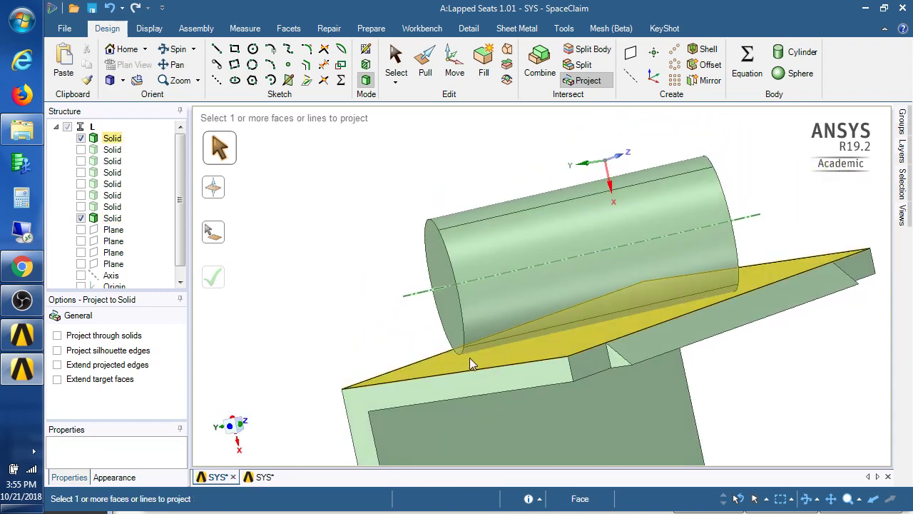
pyautogui.click(474, 350)
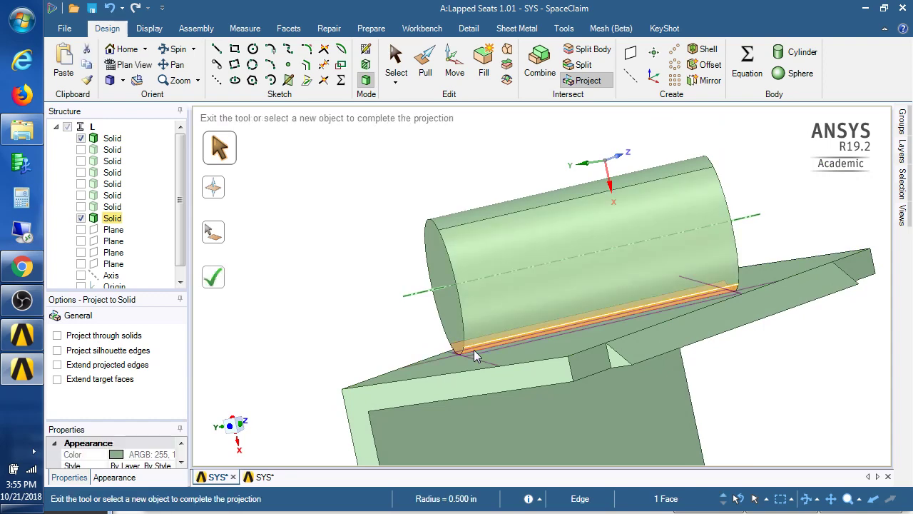
pyautogui.click(213, 277)
# Copy the projected strip faces on the angle together with the rod's narrow split face and paste them as surfaces.
pyautogui.moveTo(323, 263); pyautogui.dragTo(323, 264, button='middle')
pyautogui.moveTo(273, 245); pyautogui.dragTo(298, 244, button='middle')
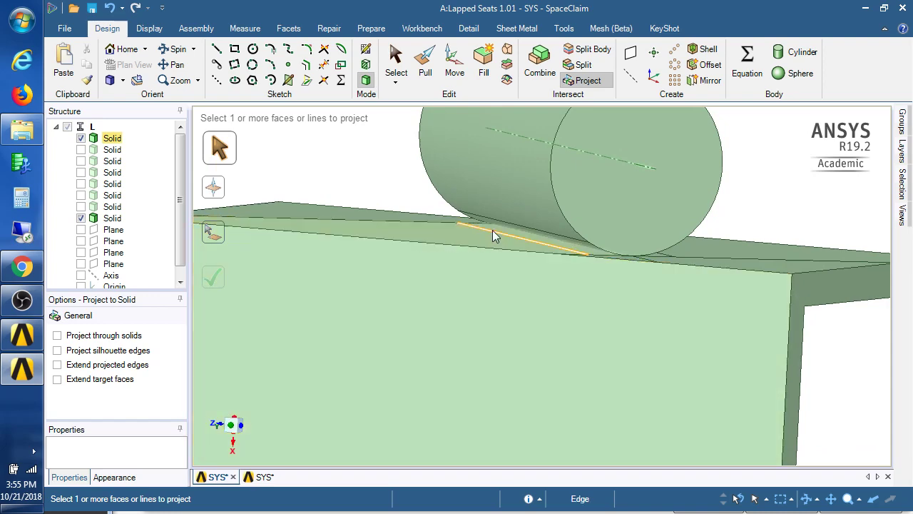
pyautogui.click(517, 237)
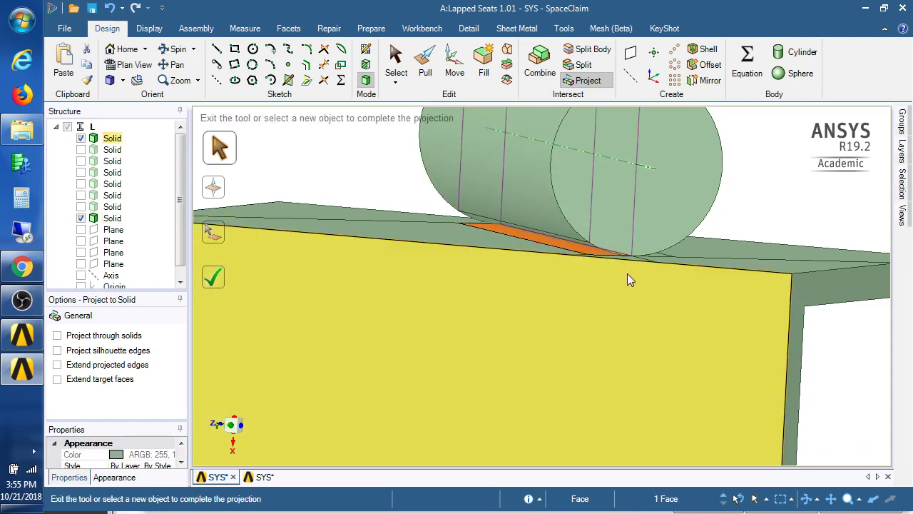
pyautogui.scroll(5, 641, 275)
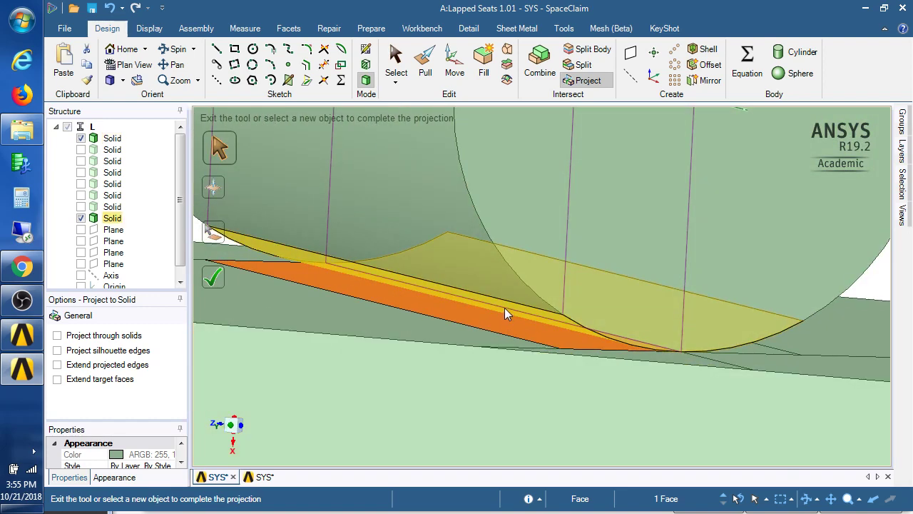
pyautogui.click(504, 309)
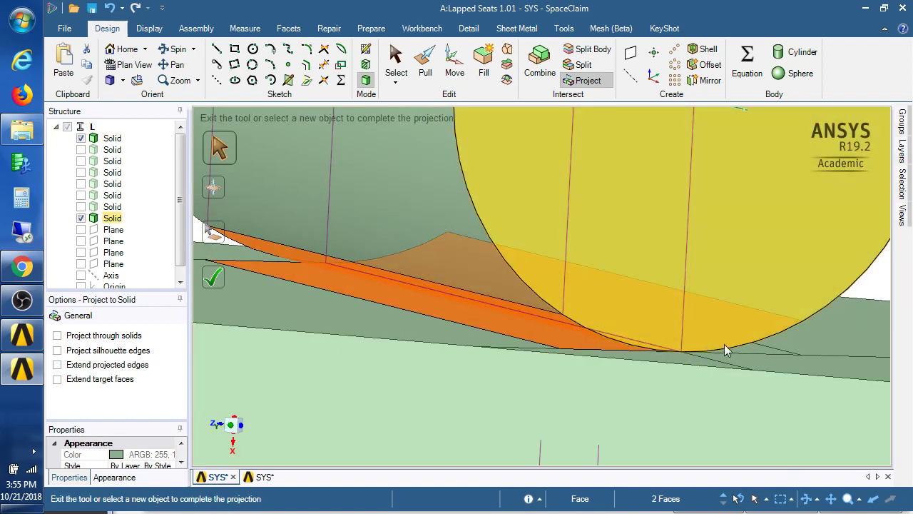
pyautogui.click(751, 348)
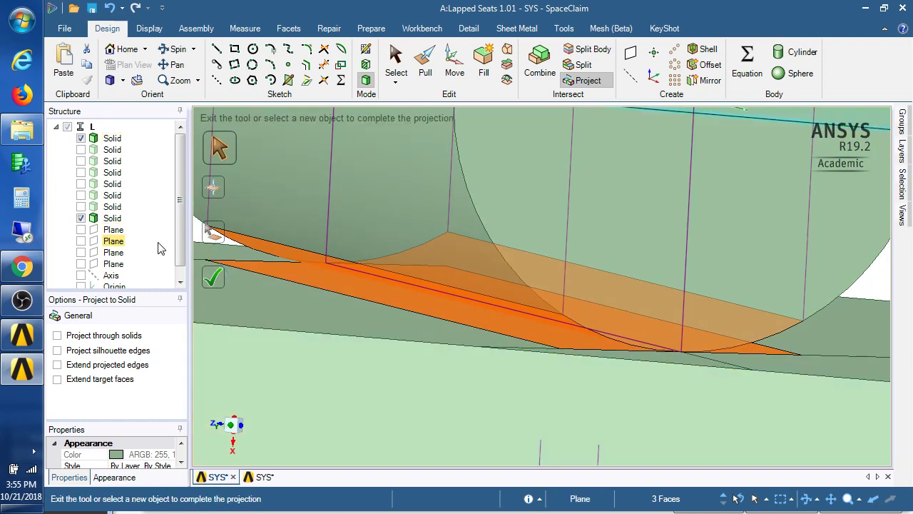
pyautogui.click(873, 280)
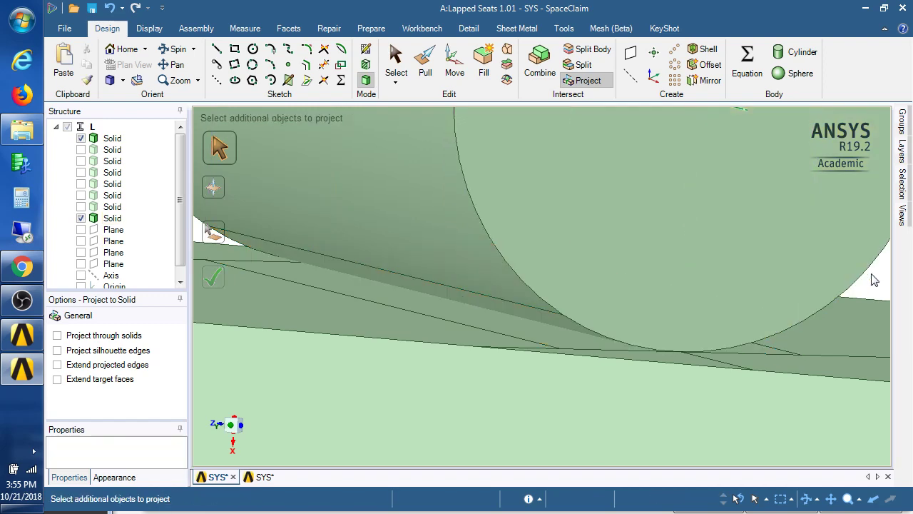
pyautogui.hotkey('ctrl', 'v')
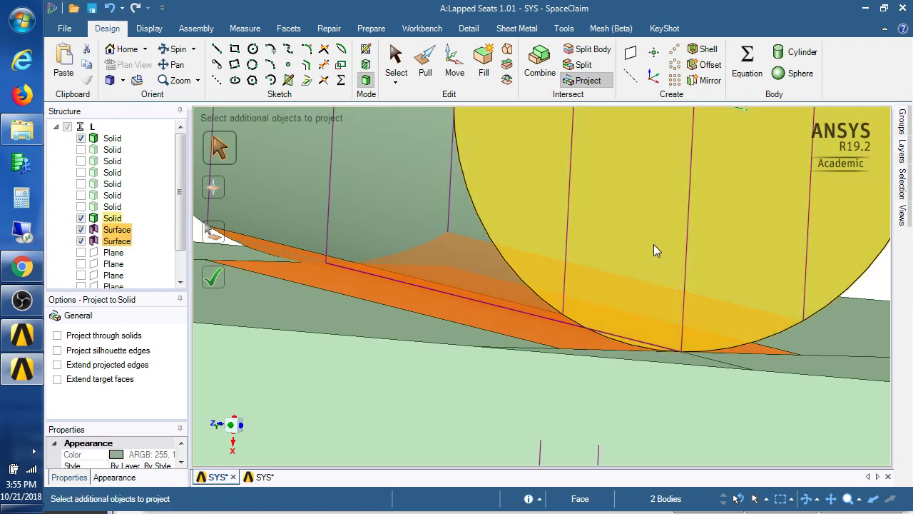
# Hide the angle and the rod, leaving only the two pasted surfaces shown.
pyautogui.moveTo(324, 343); pyautogui.dragTo(207, 258, button='middle')
pyautogui.click(206, 258)
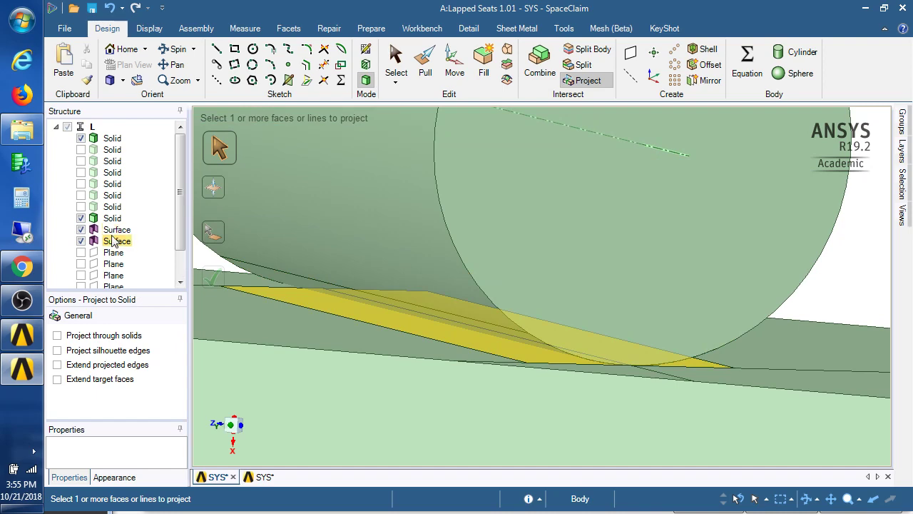
pyautogui.click(81, 218)
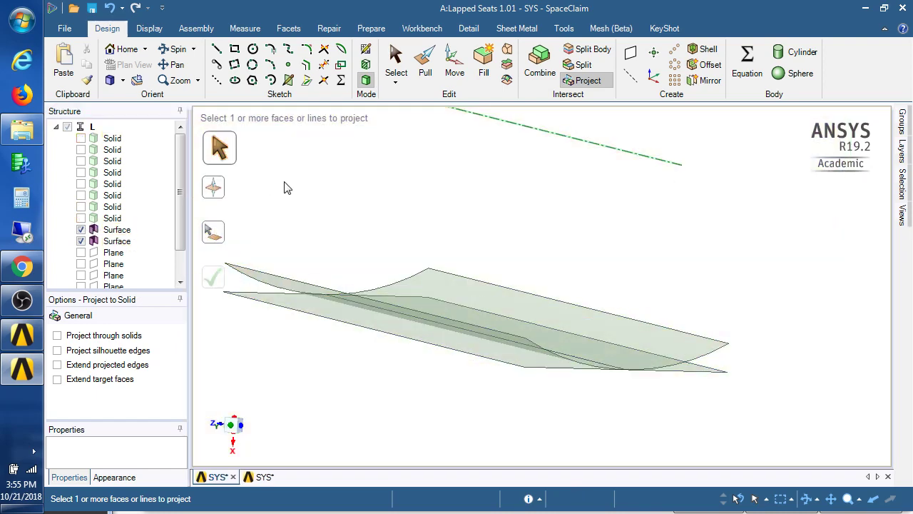
pyautogui.press('z')
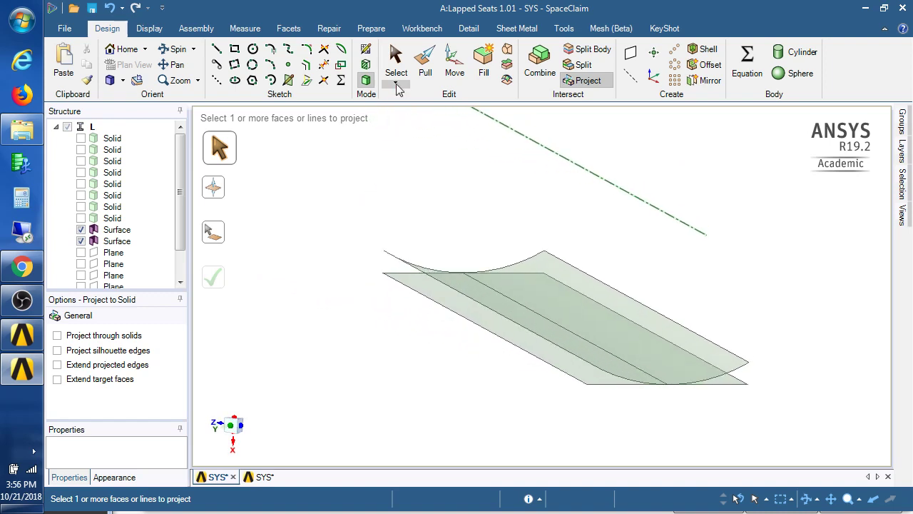
# Extrude one long side edge of the flat surface up to the matching edge of the curved surface.
pyautogui.click(444, 305)
pyautogui.click(456, 314)
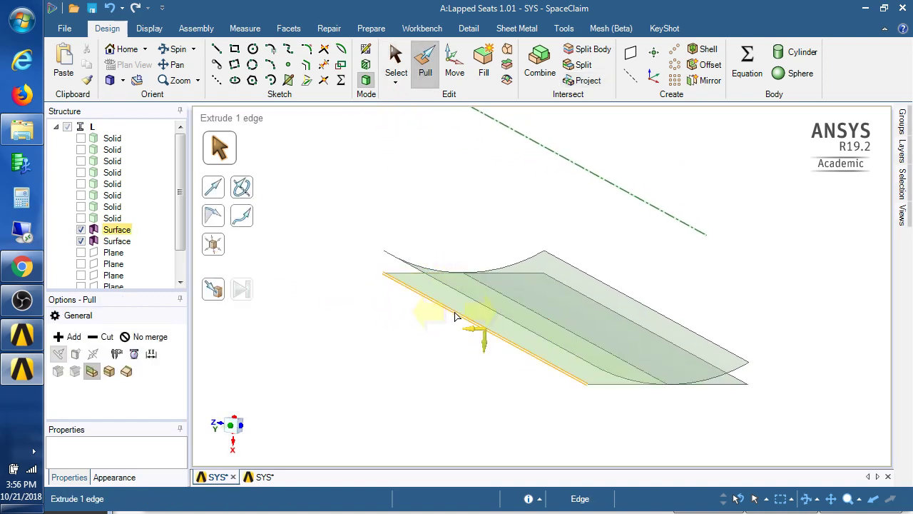
pyautogui.click(484, 354)
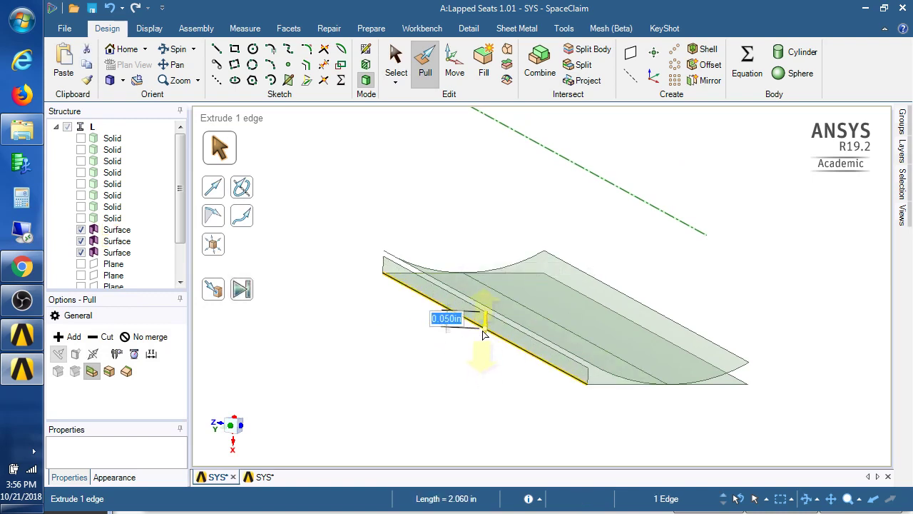
pyautogui.click(509, 322)
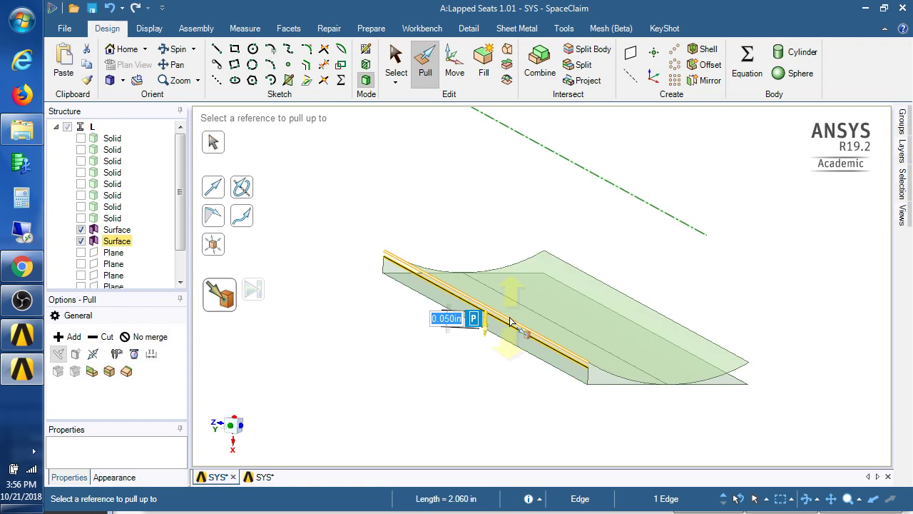
pyautogui.moveTo(418, 370); pyautogui.dragTo(435, 384, button='middle')
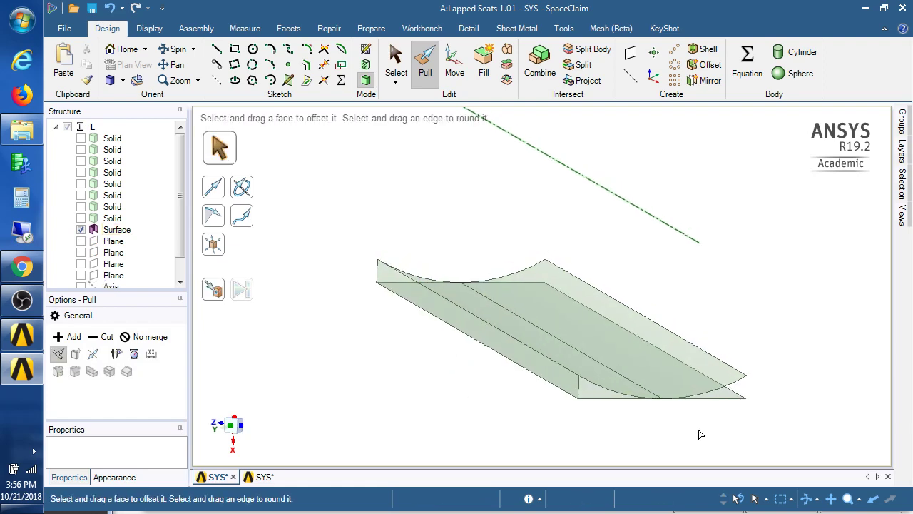
# Extrude the remaining long side edge of the flat surface up to the matching edge of the curved surface.
pyautogui.click(738, 398)
pyautogui.click(736, 397)
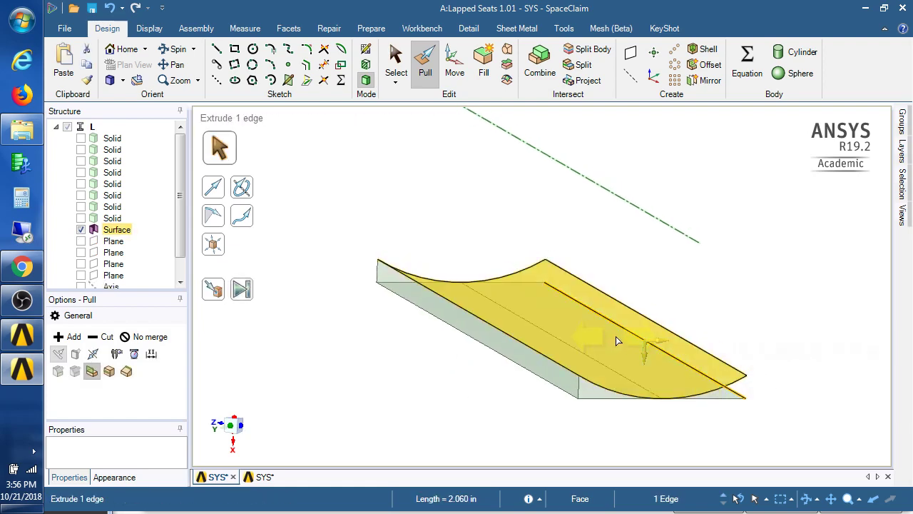
pyautogui.moveTo(643, 353); pyautogui.dragTo(649, 347)
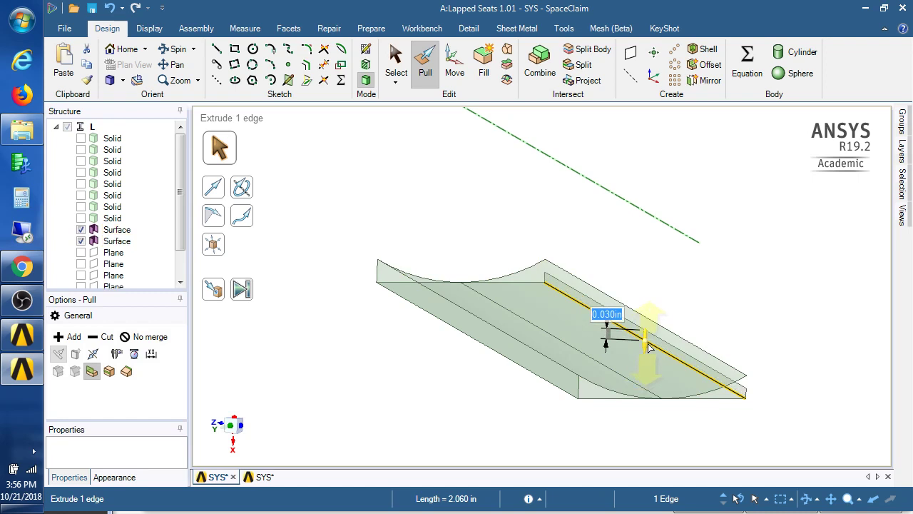
pyautogui.press('u')
pyautogui.click(703, 352)
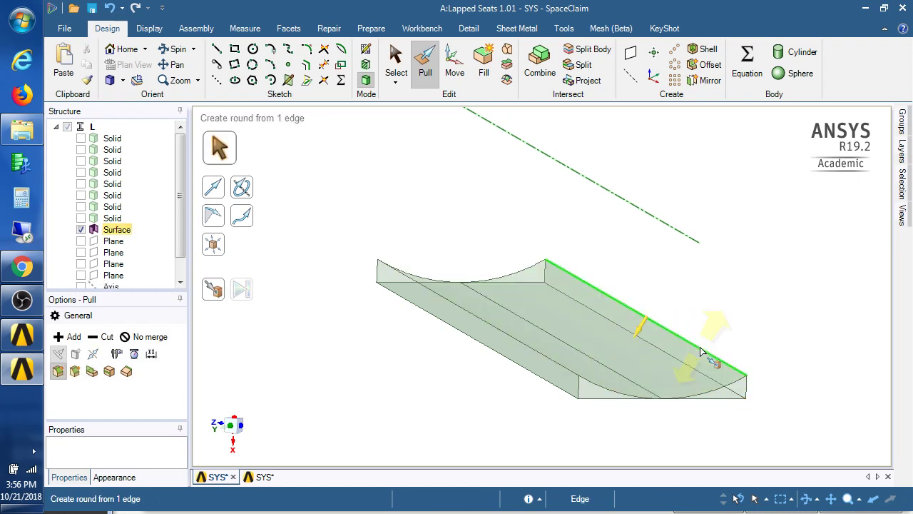
pyautogui.click(481, 413)
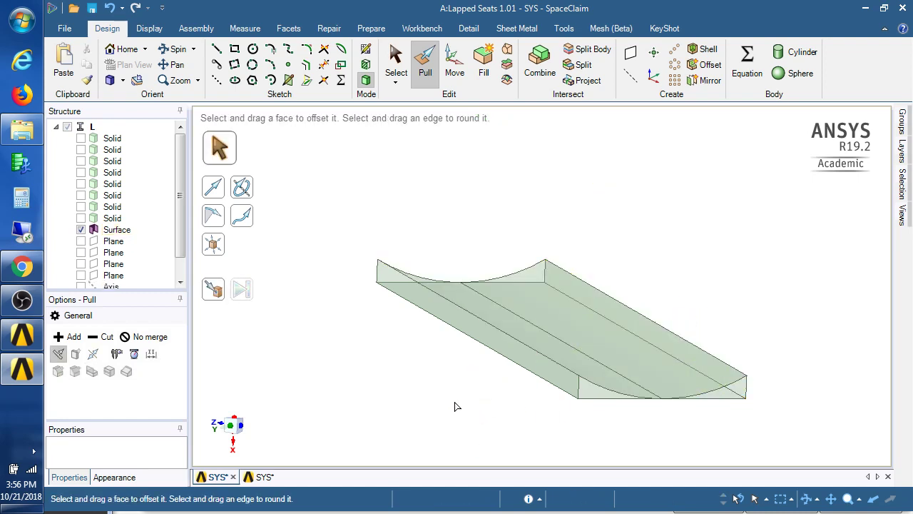
pyautogui.click(587, 418)
pyautogui.click(445, 428)
# Find the missing faces at both open ends of the surface body and patch them to close it into a solid.
pyautogui.click(329, 31)
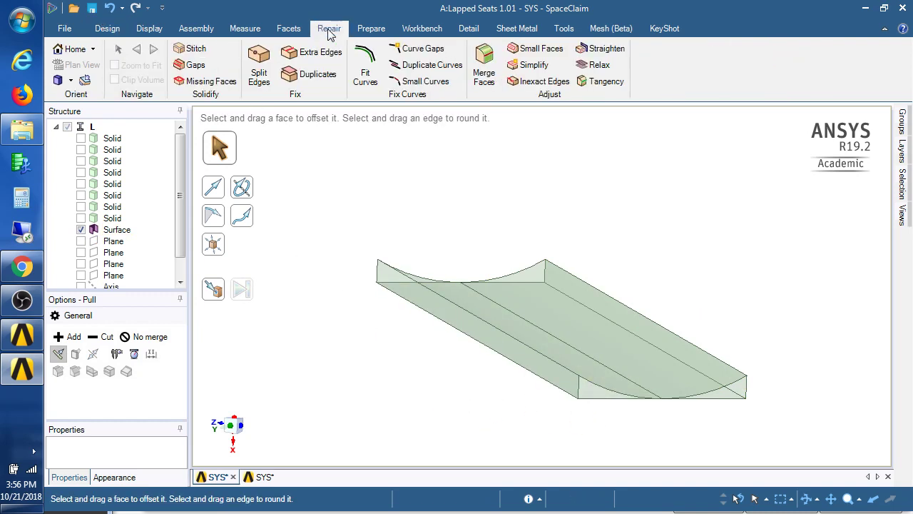
pyautogui.click(206, 84)
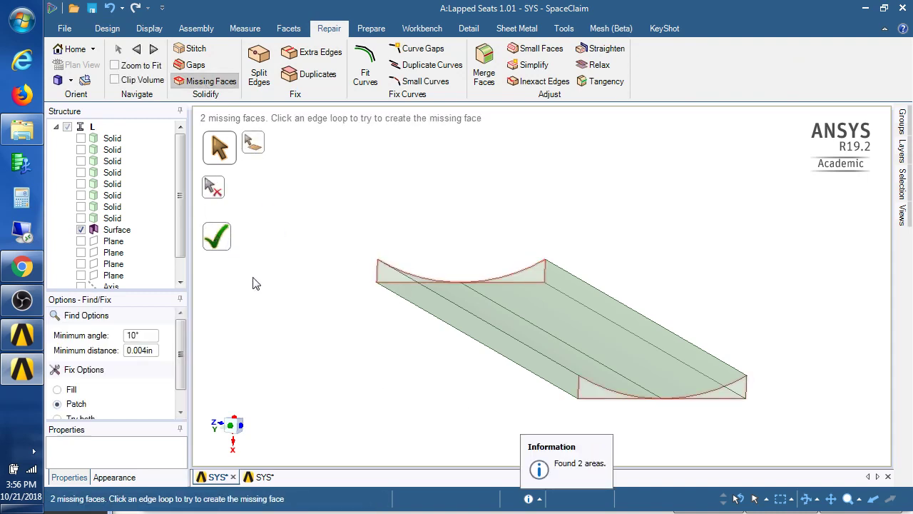
pyautogui.click(217, 237)
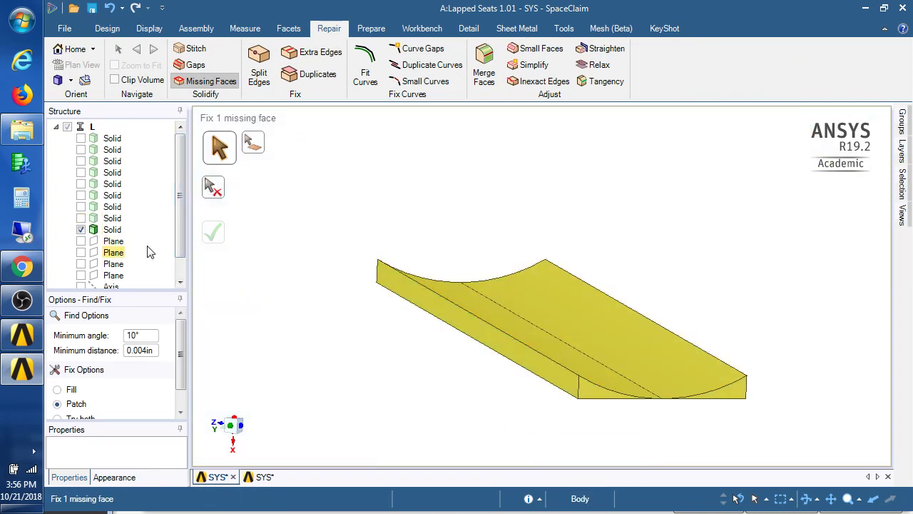
# Show the rod and the angle again and examine how the weld body fits between them.
pyautogui.click(80, 219)
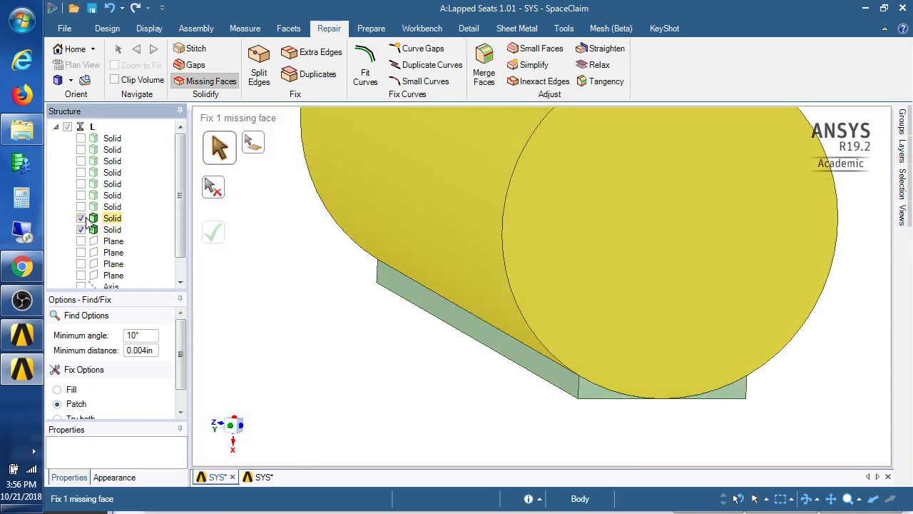
pyautogui.click(81, 139)
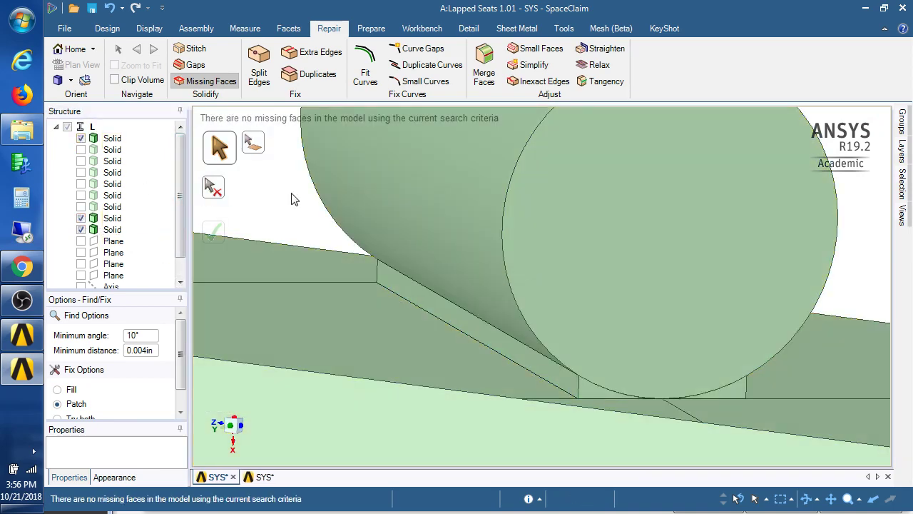
pyautogui.scroll(-8, 318, 222)
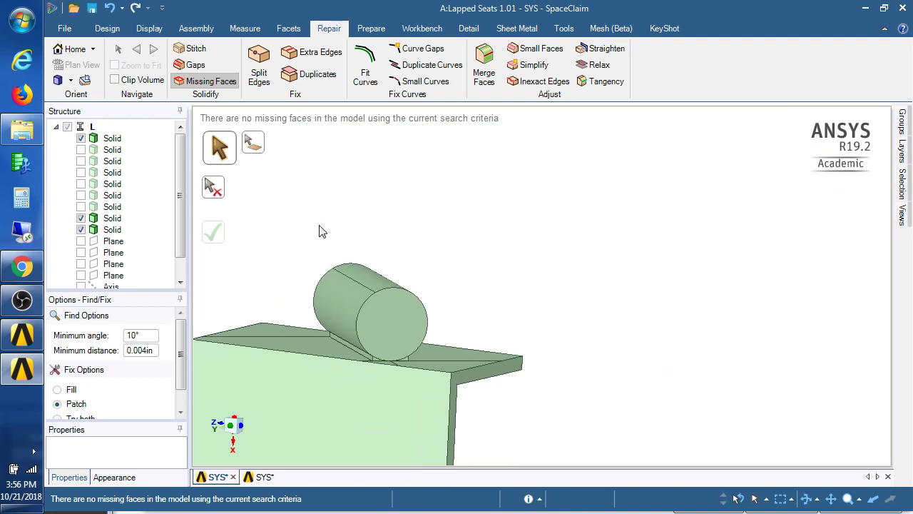
pyautogui.moveTo(319, 226); pyautogui.dragTo(319, 225, button='middle')
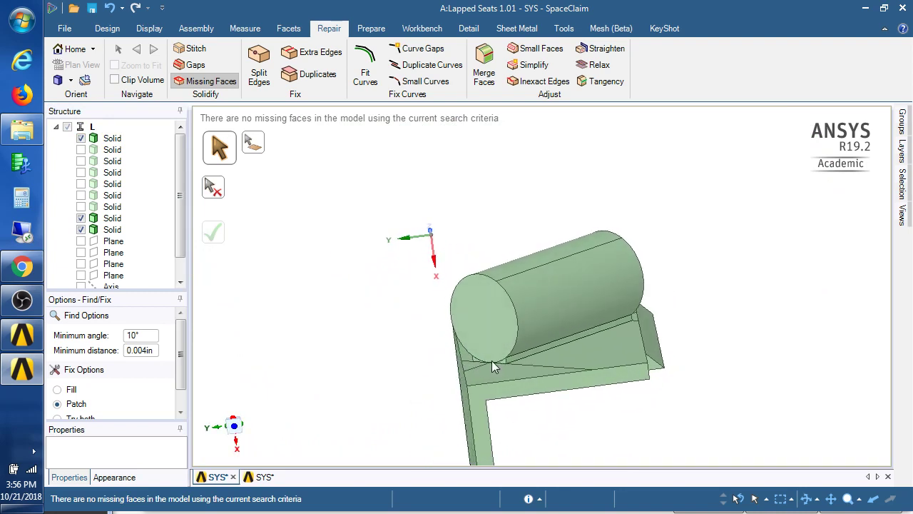
pyautogui.moveTo(430, 340); pyautogui.dragTo(538, 301, button='middle')
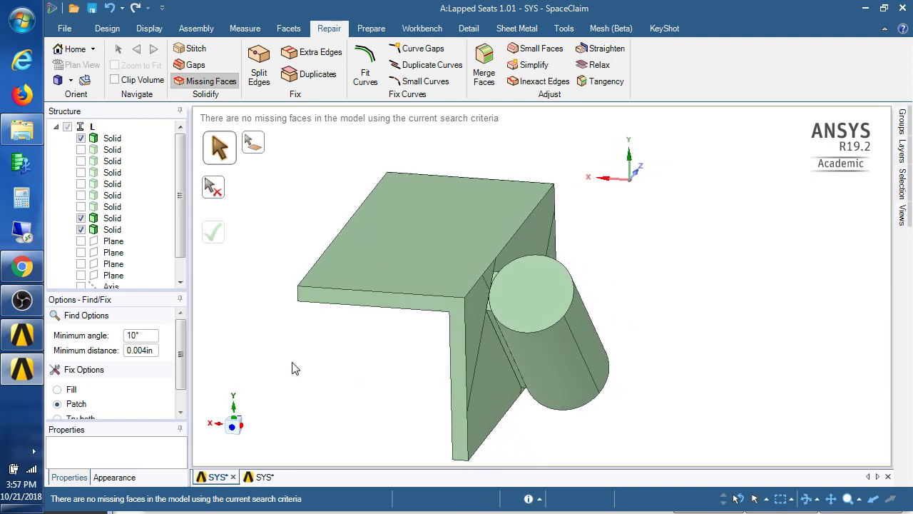
pyautogui.click(22, 302)
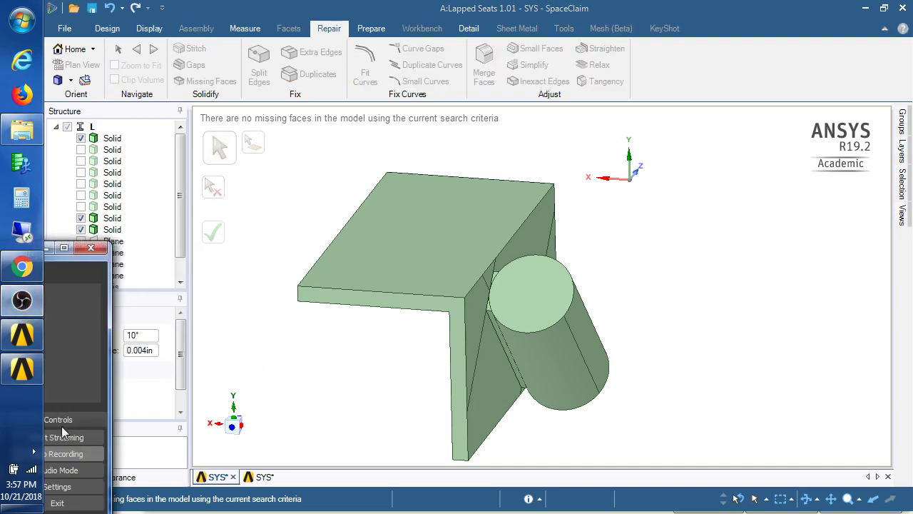